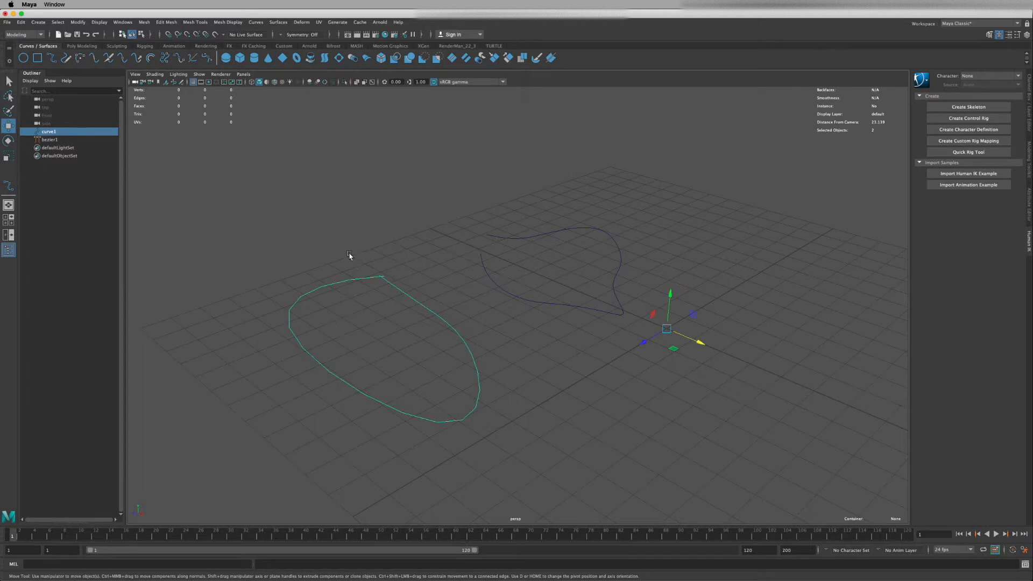
- Switch curve1 to edit point editing and move the edit point on its straight side outward to bend that segment
right_click(351, 280)
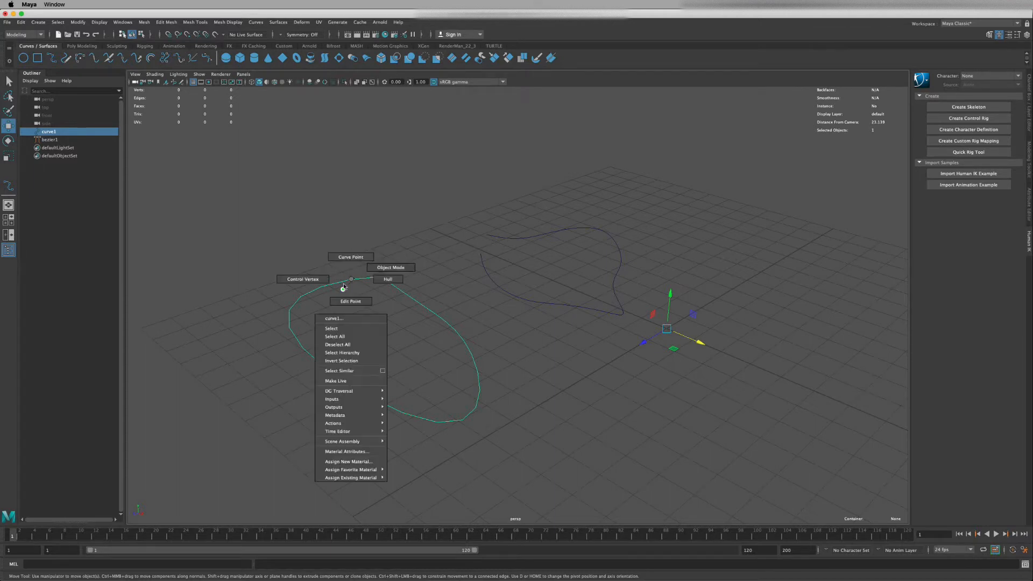
click(349, 295)
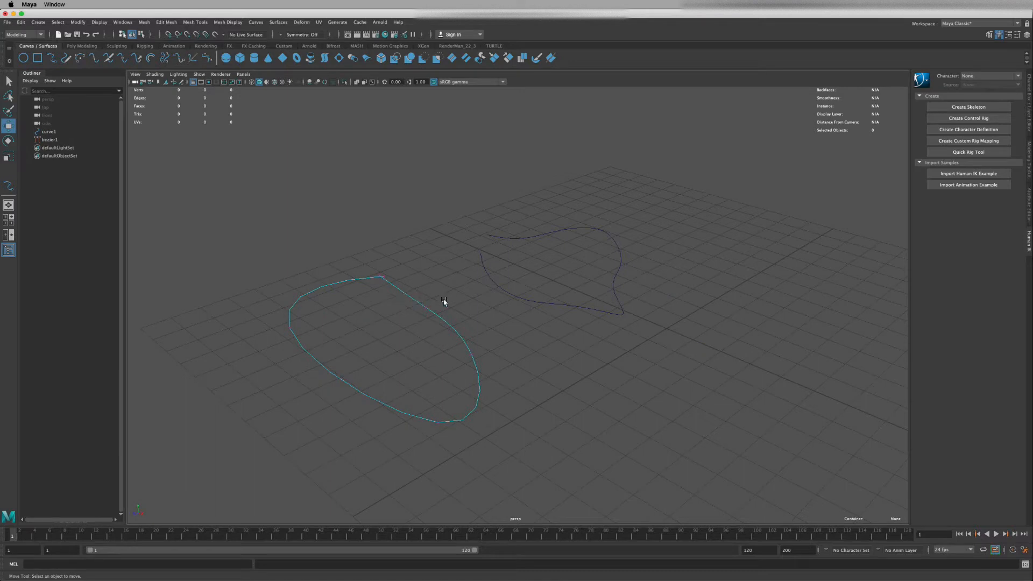
click(417, 318)
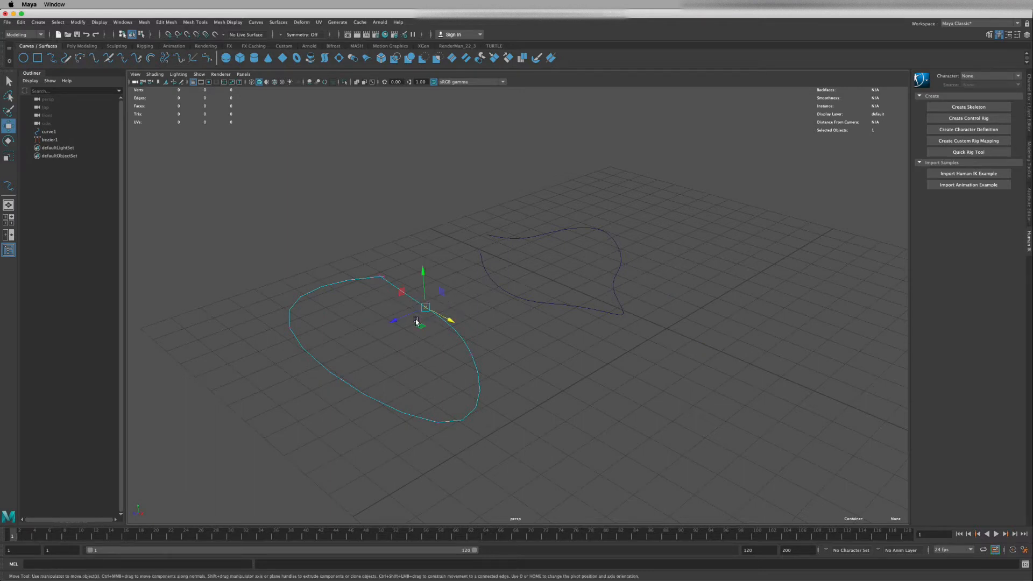
mouse_move(413, 313)
mouse_down()
mouse_move(405, 321)
mouse_move(427, 316)
mouse_up()
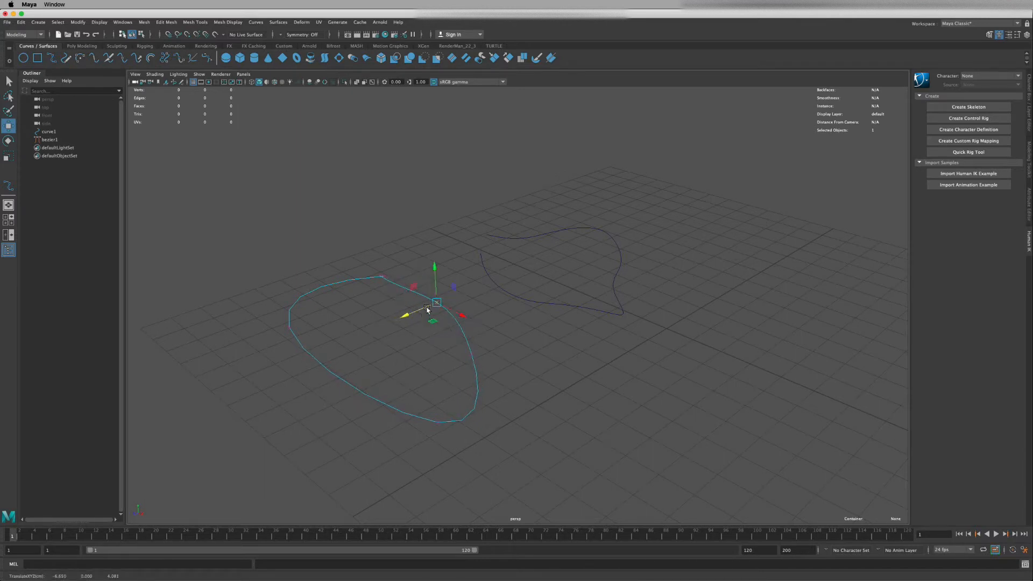
- Display the control vertices of curve1 and select the one just outside its rounded upper-left bend
right_click(372, 281)
right_drag(372, 280, 345, 284)
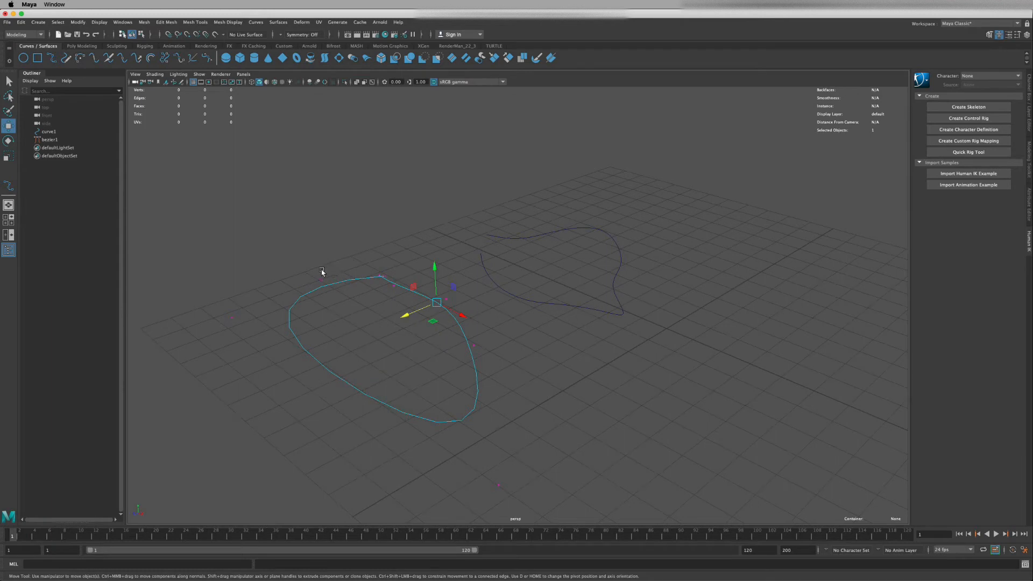
click(327, 290)
drag(306, 274, 339, 295)
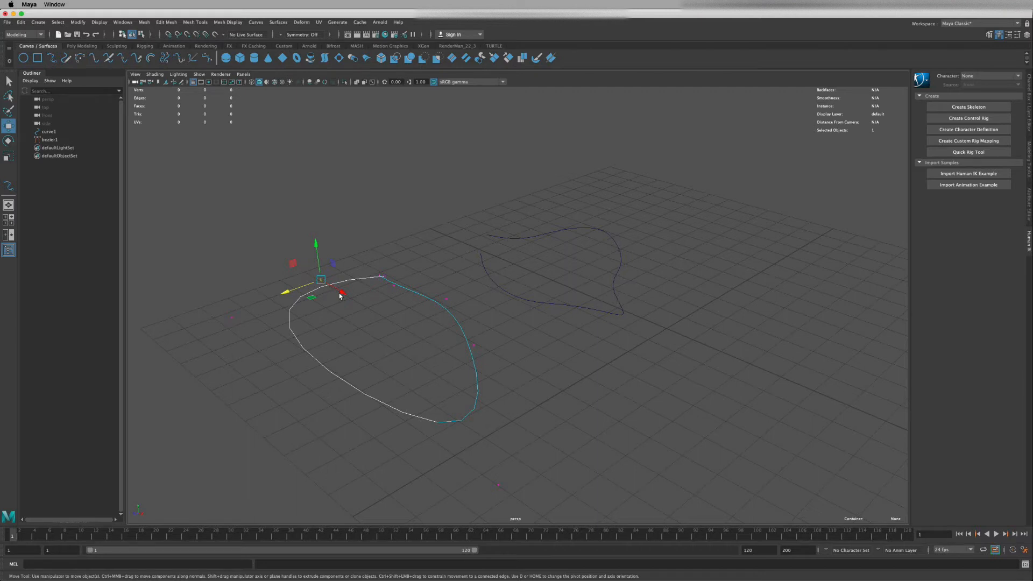
- Display the Bezier curve's control vertices and reshape its upper-right bend by adjusting the tangent handles of that anchor
click(519, 237)
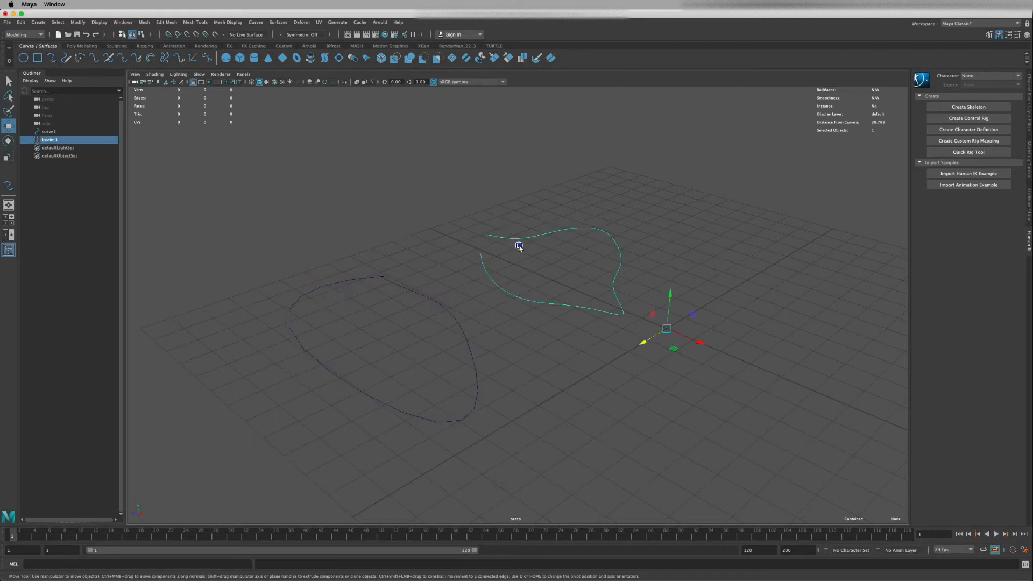
right_drag(520, 239, 477, 236)
drag(533, 245, 534, 246)
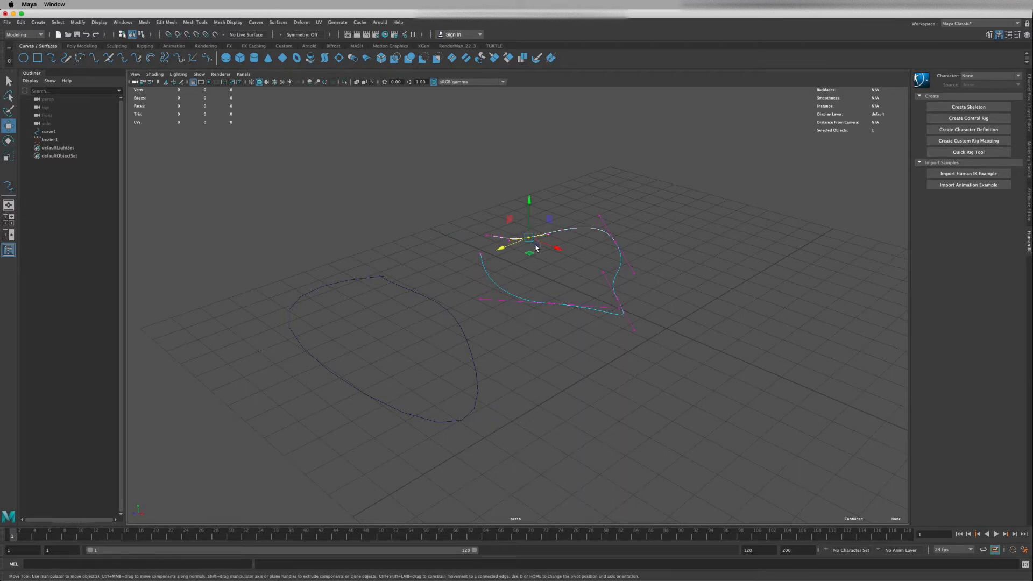
drag(606, 256, 606, 255)
drag(590, 206, 619, 222)
middle_drag(590, 221, 587, 227)
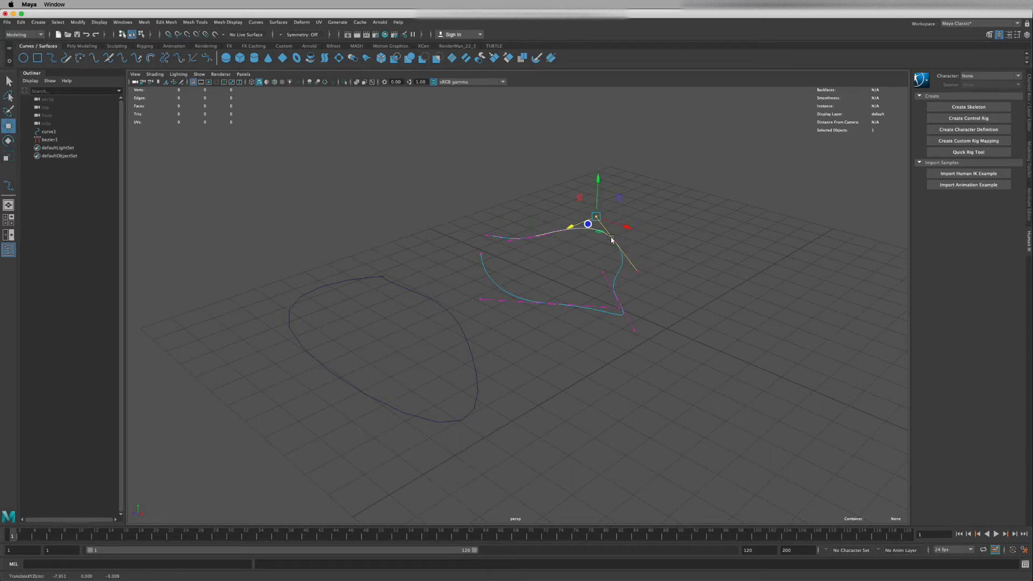
click(623, 282)
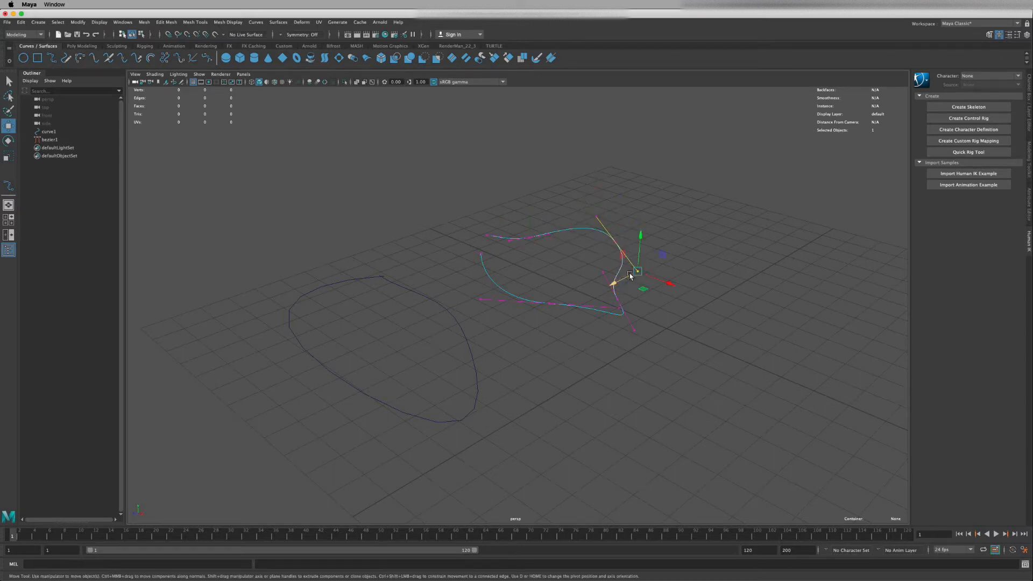
drag(636, 271, 645, 266)
drag(624, 229, 610, 249)
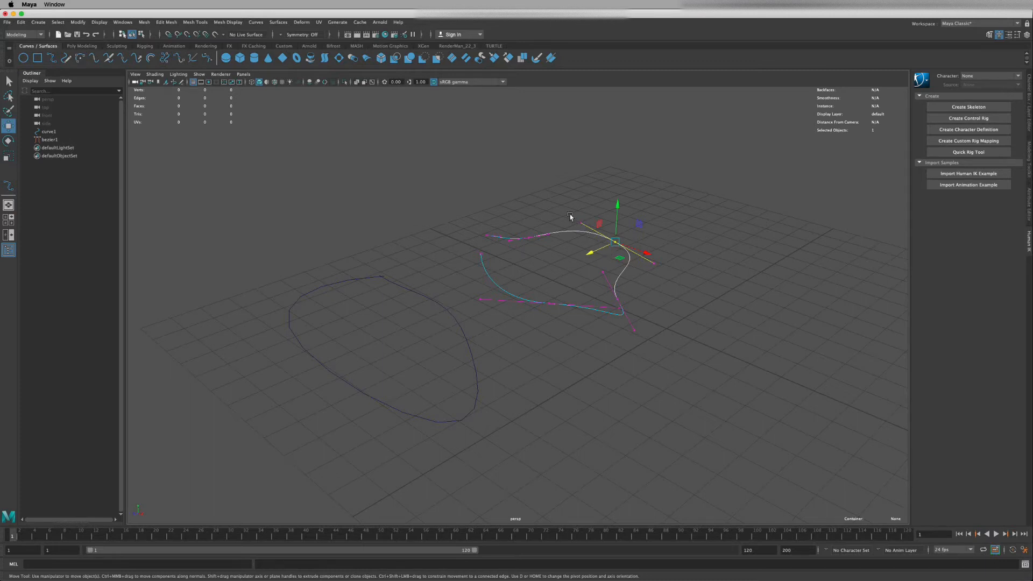
drag(606, 239, 564, 232)
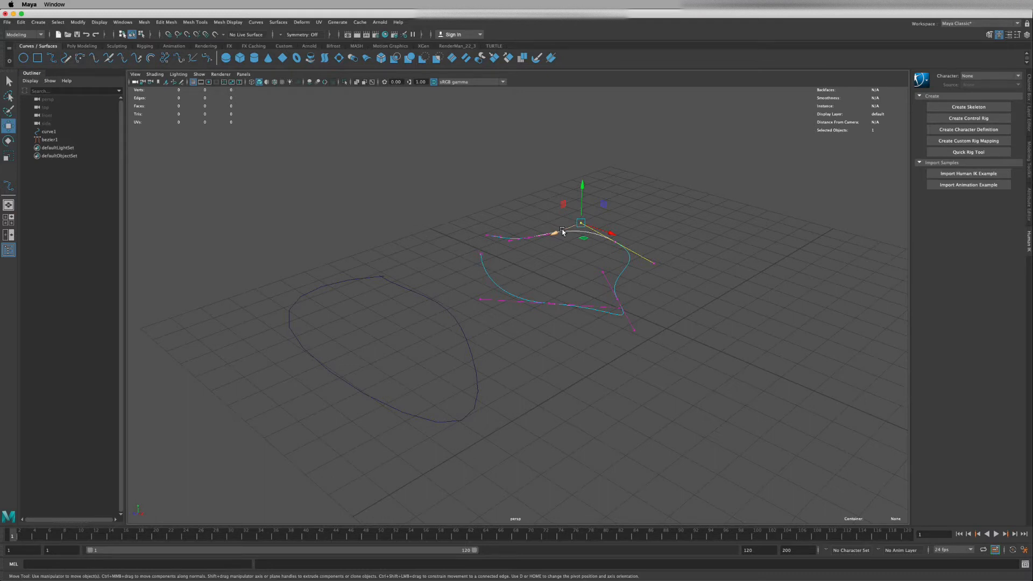
- Return to curve1, switch it from edit points to control vertices, and nudge the vertex outside its upper-left bend
drag(313, 272, 348, 307)
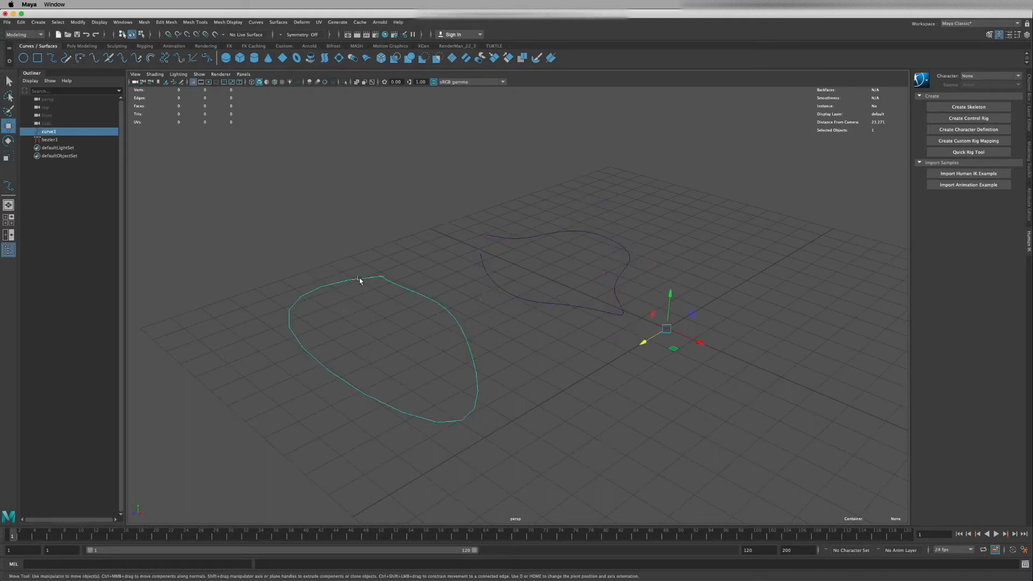
right_drag(359, 276, 353, 305)
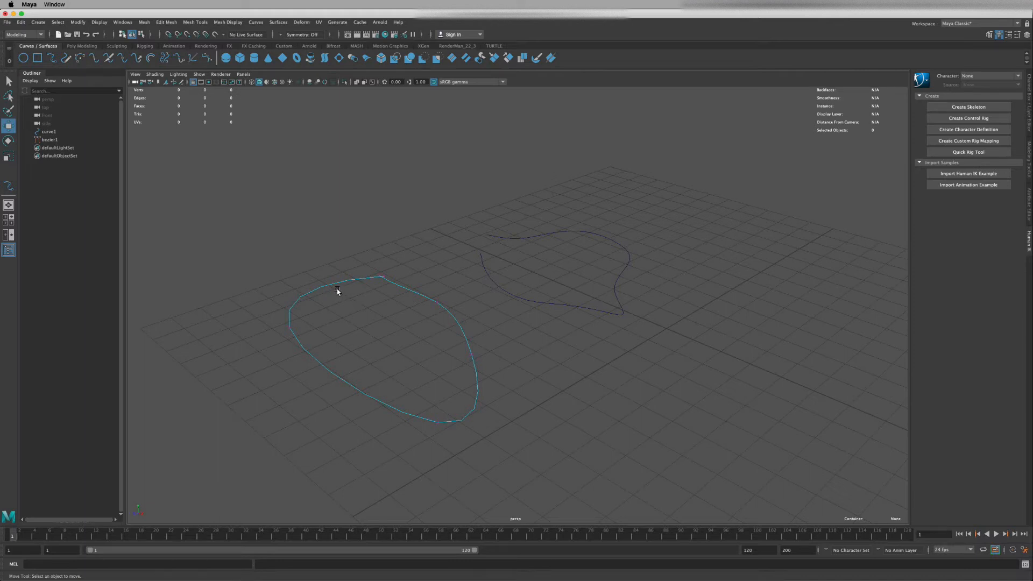
mouse_move(336, 280)
right_down()
mouse_move(364, 284)
mouse_move(342, 297)
mouse_move(384, 284)
mouse_move(330, 288)
mouse_move(330, 299)
mouse_move(323, 288)
mouse_move(295, 288)
right_up()
click(328, 278)
drag(308, 275, 341, 294)
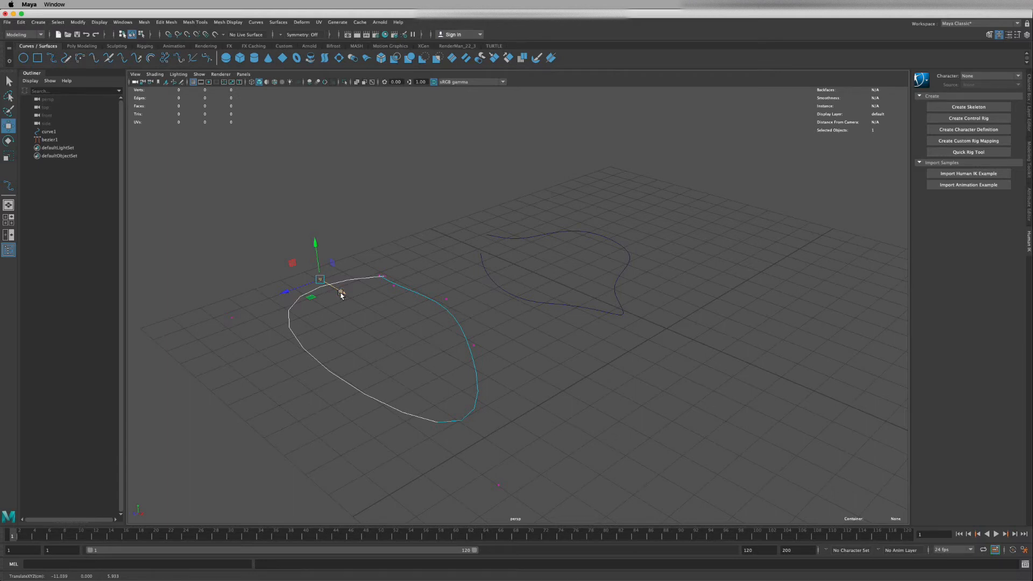
drag(341, 294, 340, 291)
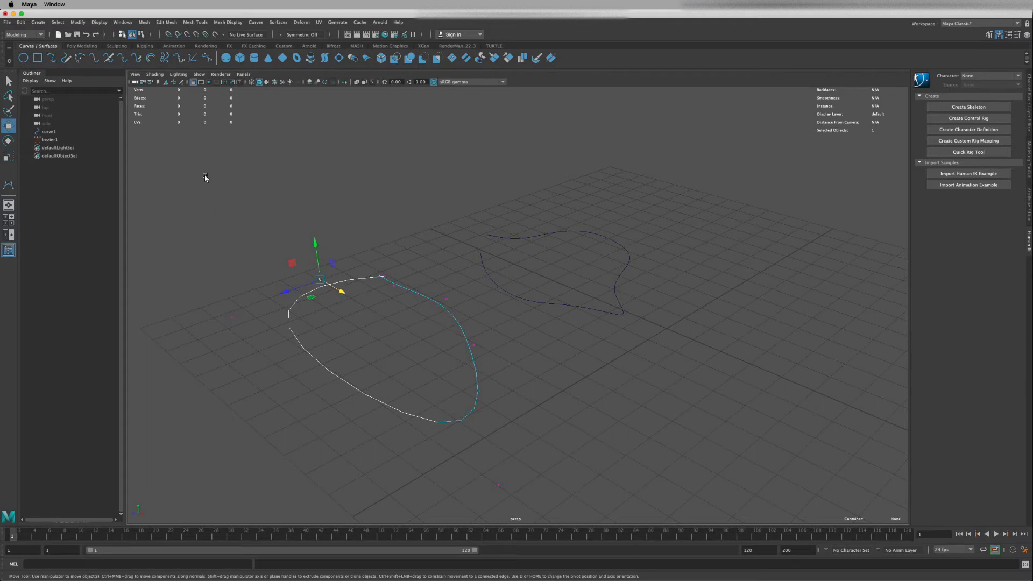
- Draw an open cubic curve with uniform knot spacing and five points on the grid beside the Bezier curve, using the CV Curve Tool
click(43, 25)
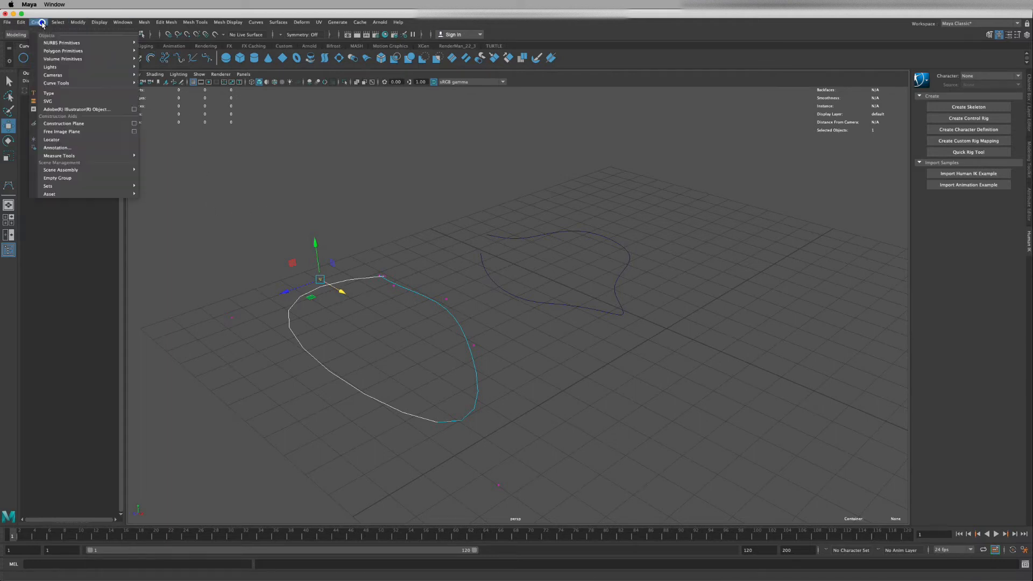
mouse_move(81, 82)
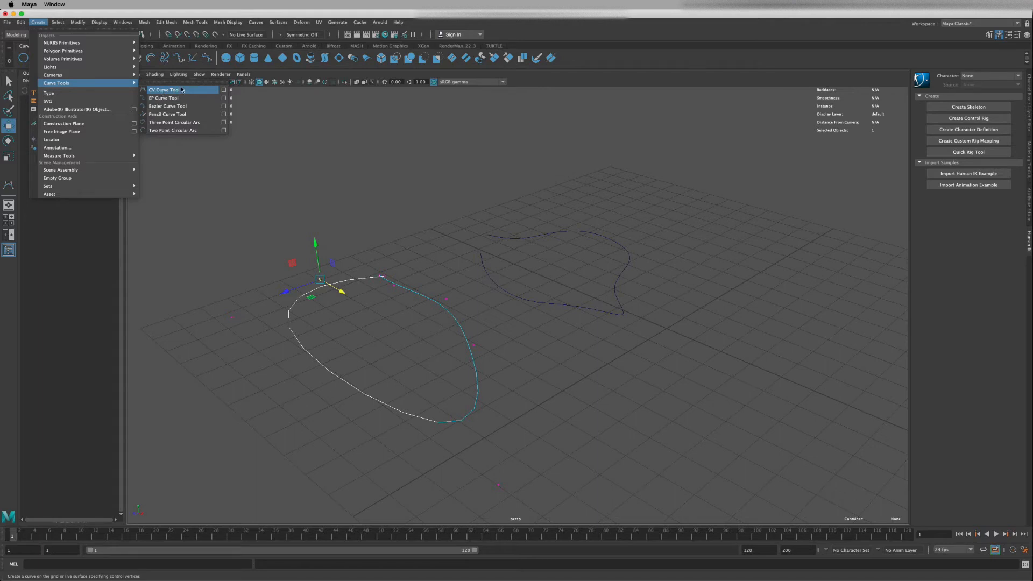
click(223, 91)
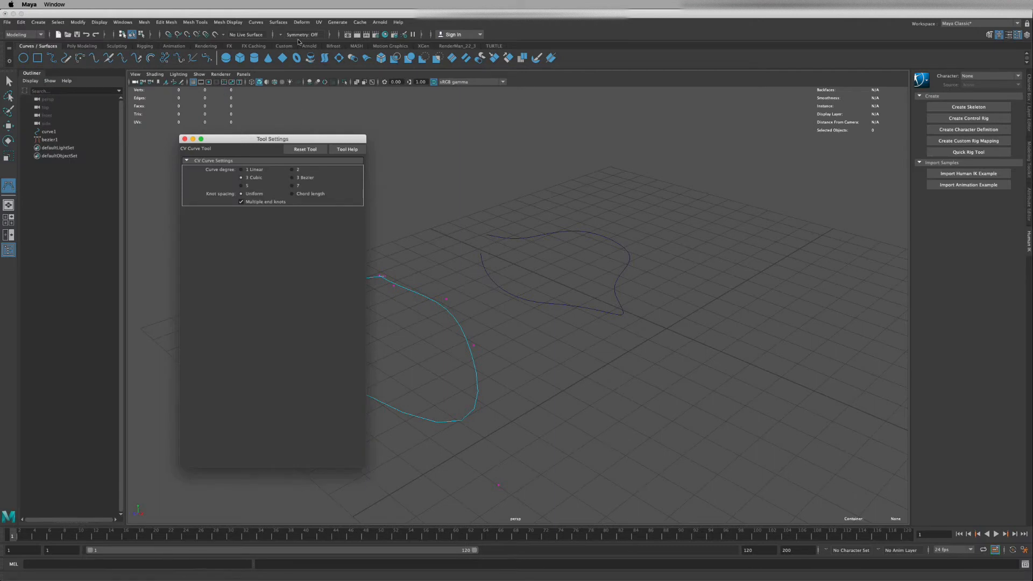
key(Return)
click(686, 266)
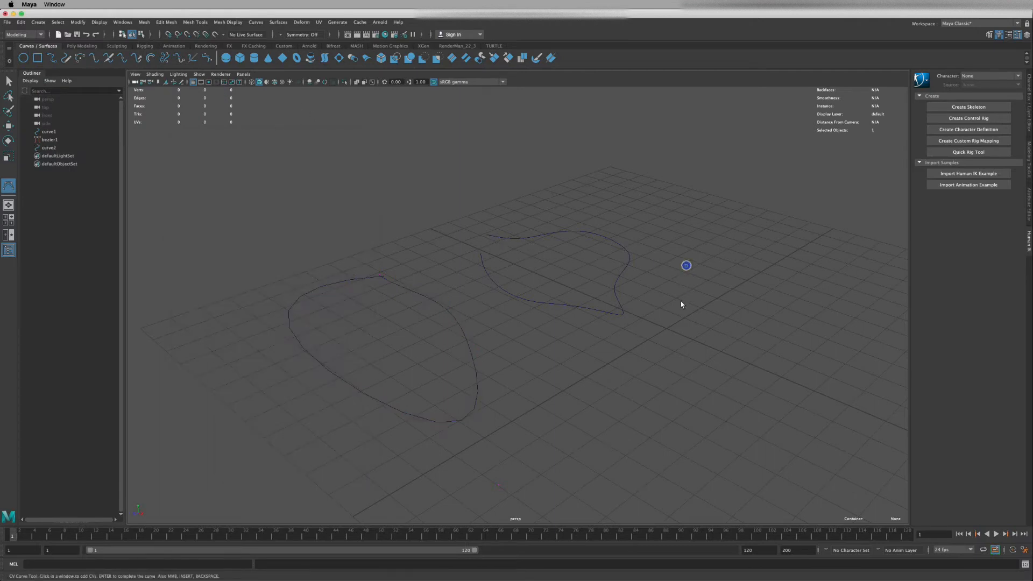
click(681, 306)
click(732, 324)
click(760, 292)
click(705, 267)
key(Return)
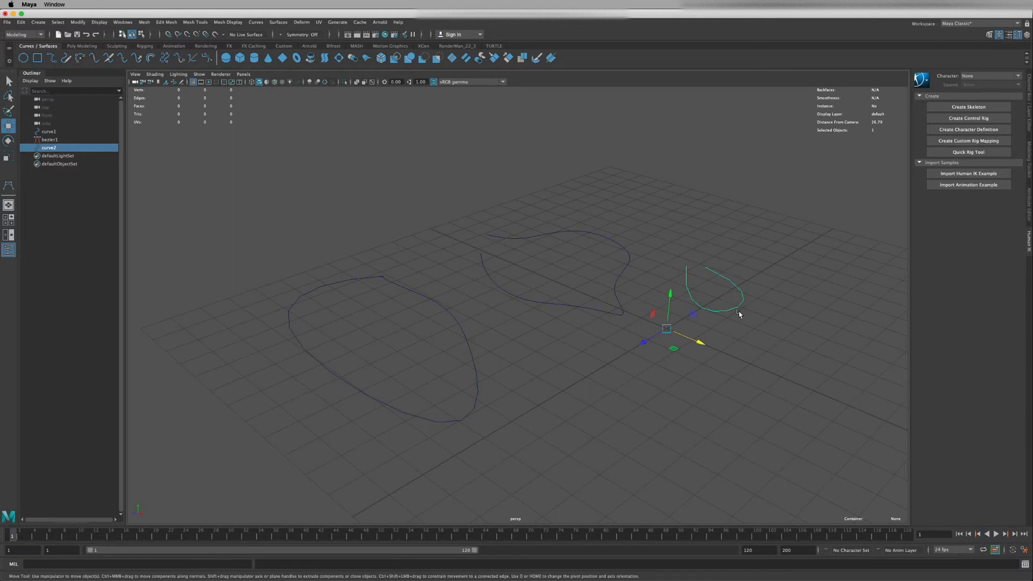
- Switch curve2 to edit point editing and raise its middle edit point vertically off the grid
right_drag(739, 312, 737, 326)
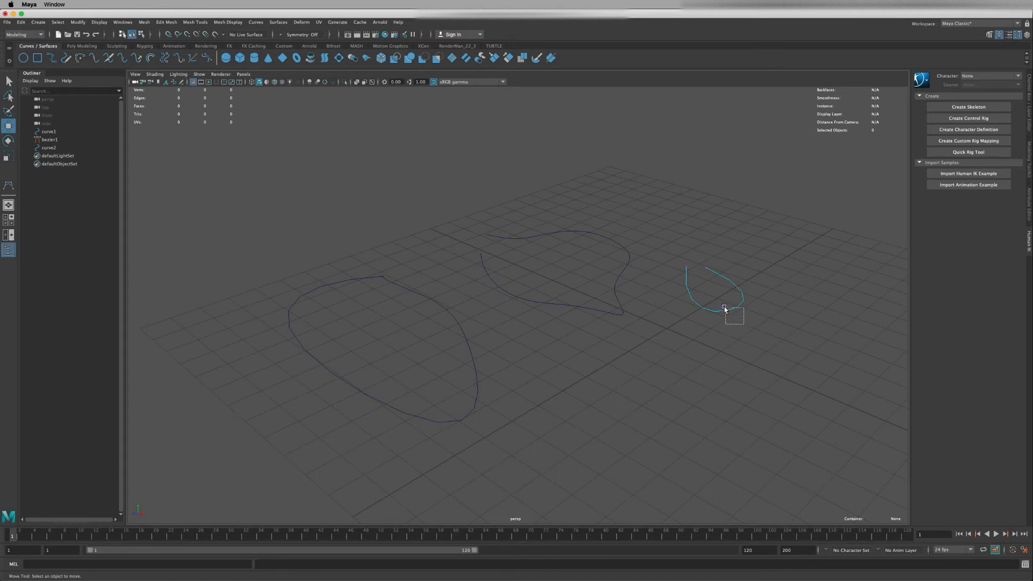
click(723, 307)
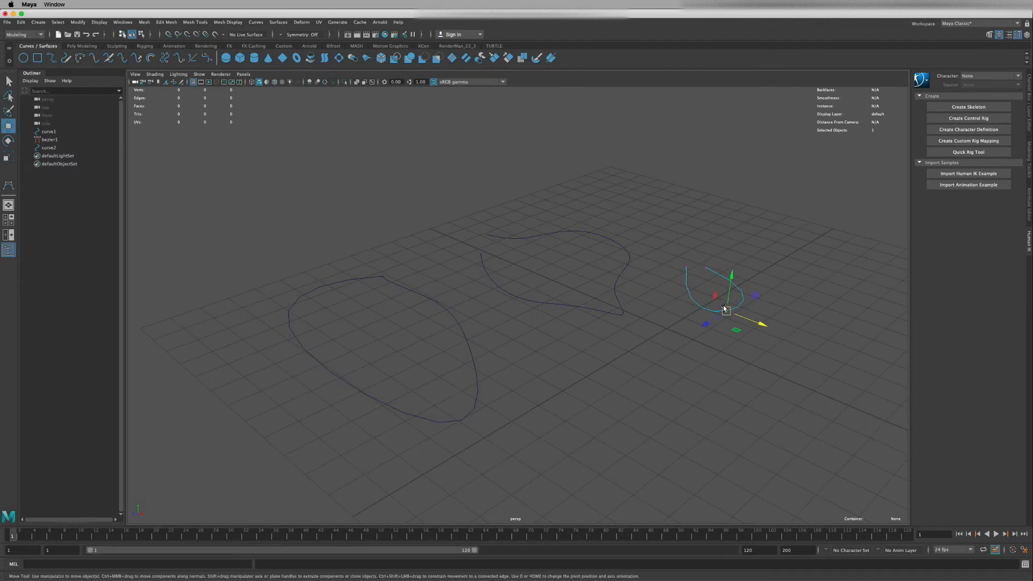
key(w)
key(q)
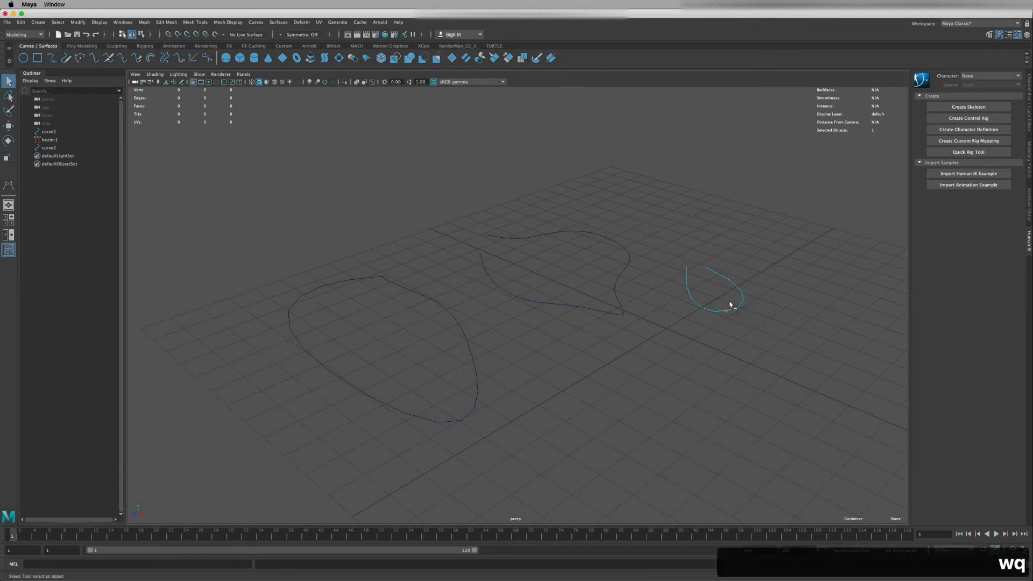
key(w)
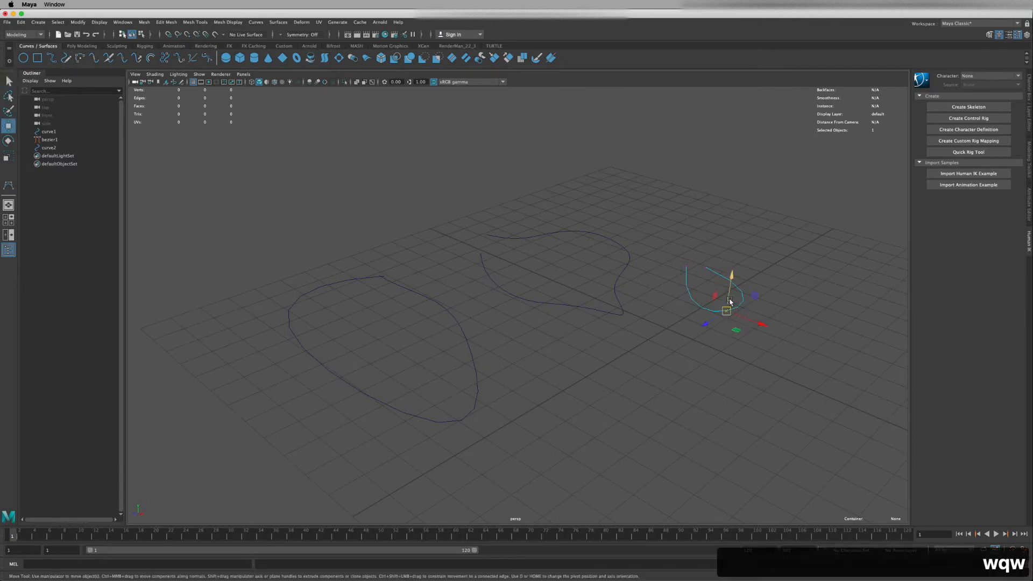
drag(730, 301, 726, 259)
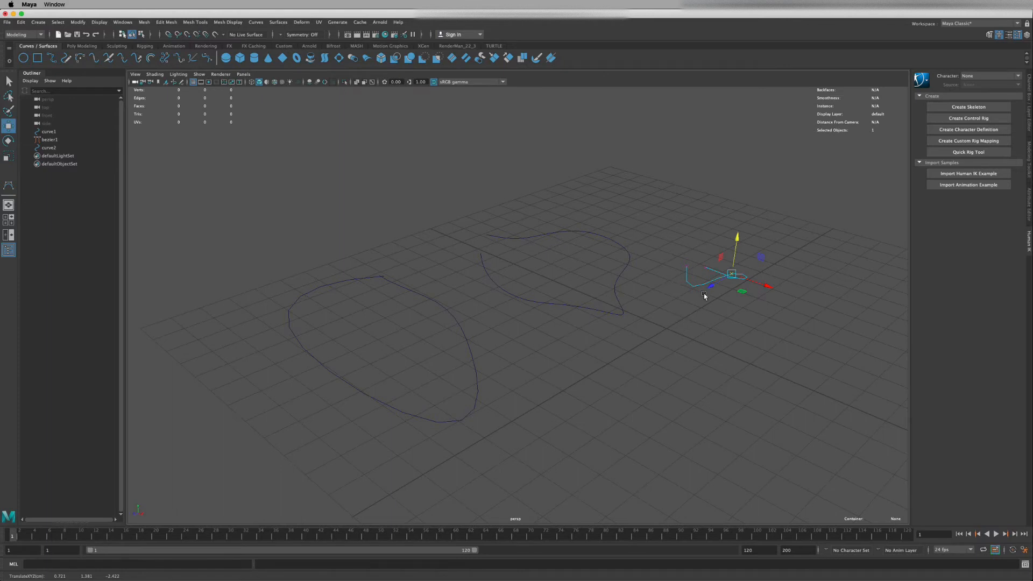
- Display the control vertices of curve2 and lower the vertex nearest the grid centre slightly along the vertical axis
right_drag(705, 281, 672, 286)
click(673, 311)
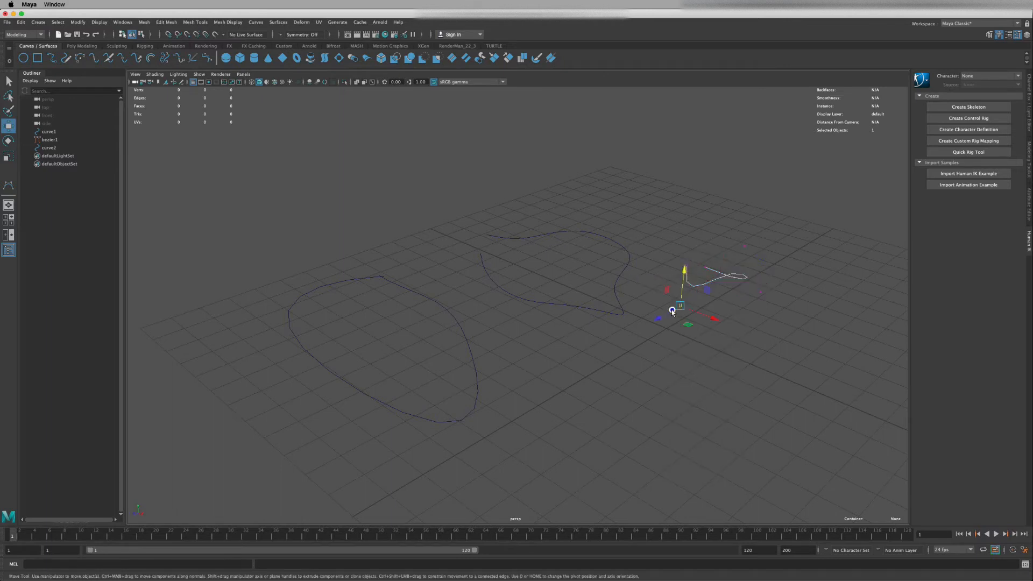
drag(683, 297, 706, 302)
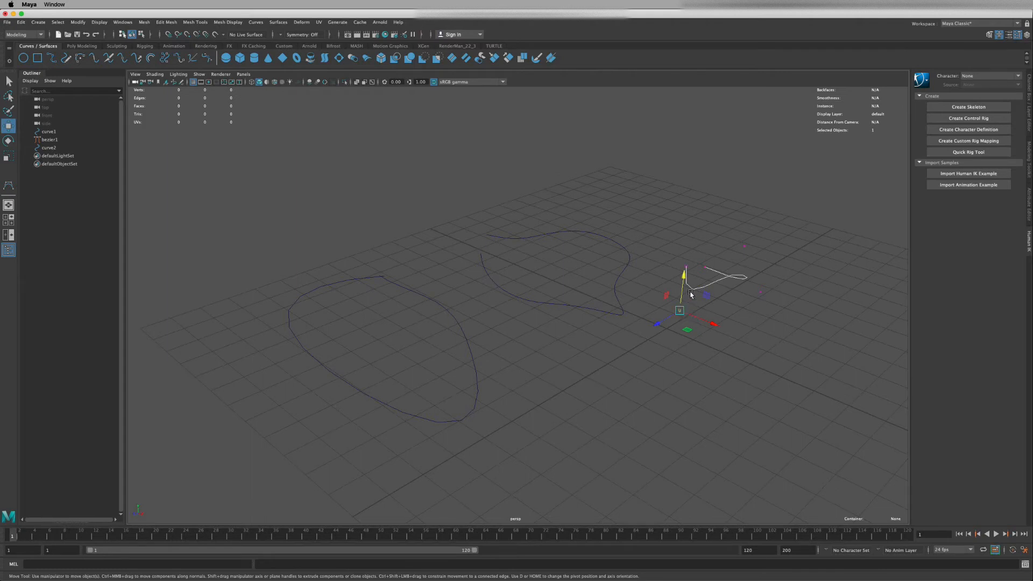
- Insert knots between the middle edit point and the starting end point of curve2, using Between selections with multiplicity 2
right_click(709, 281)
right_drag(709, 282, 702, 302)
click(739, 287)
key(f)
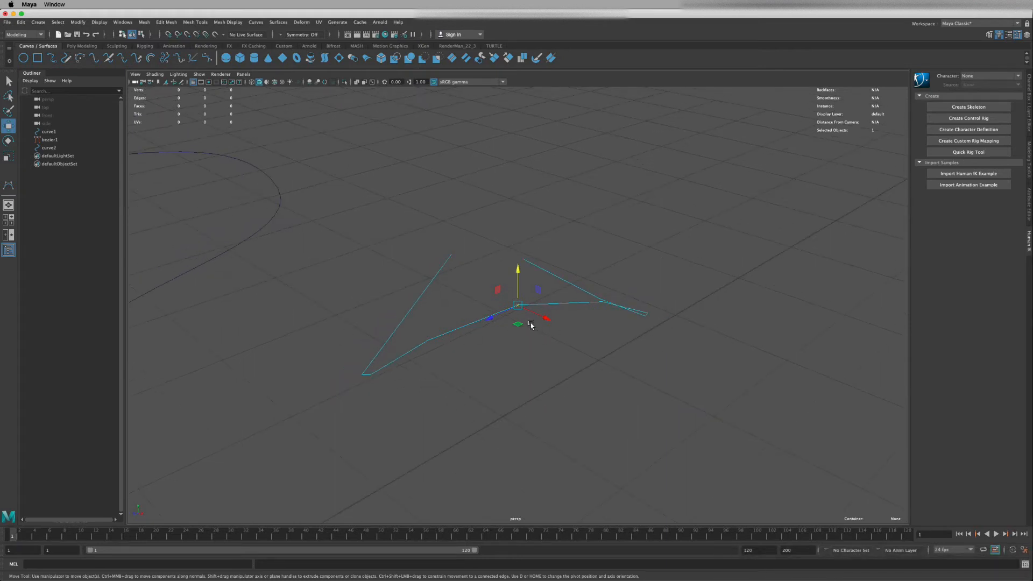
mouse_move(531, 325)
alt+mouse_down()
mouse_move(556, 339)
mouse_move(550, 329)
alt+mouse_up()
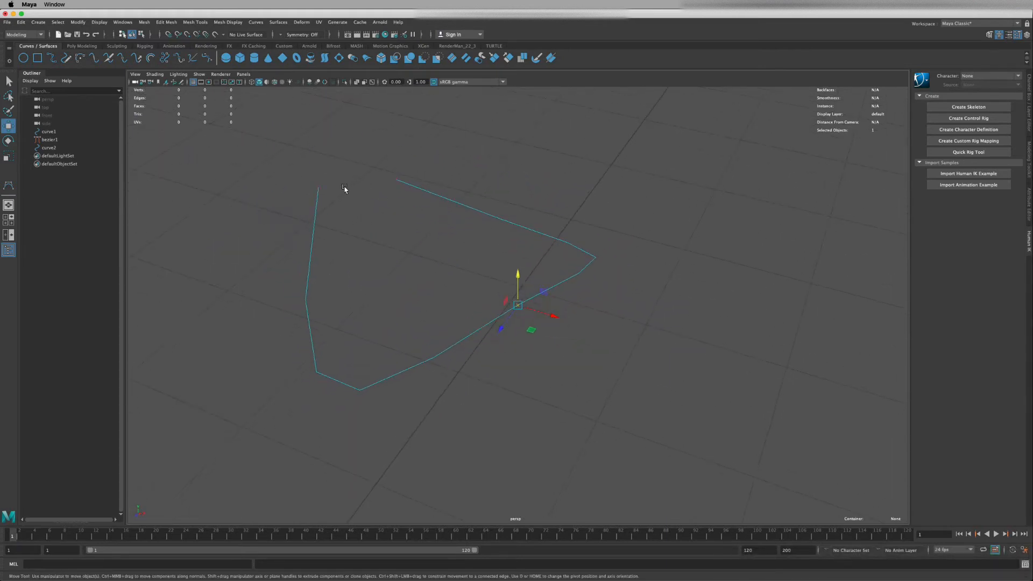
drag(291, 169, 345, 211)
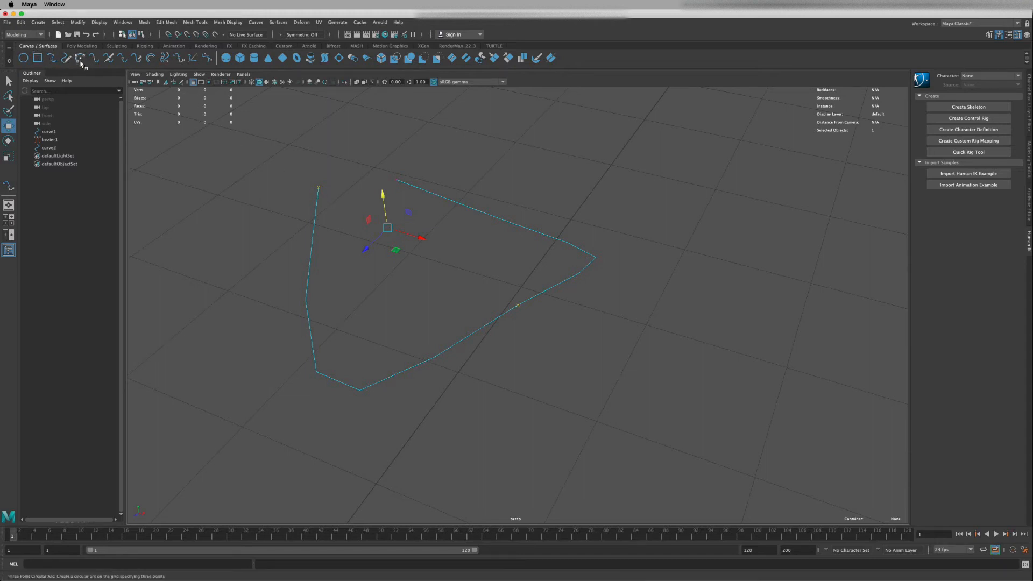
double_click(125, 61)
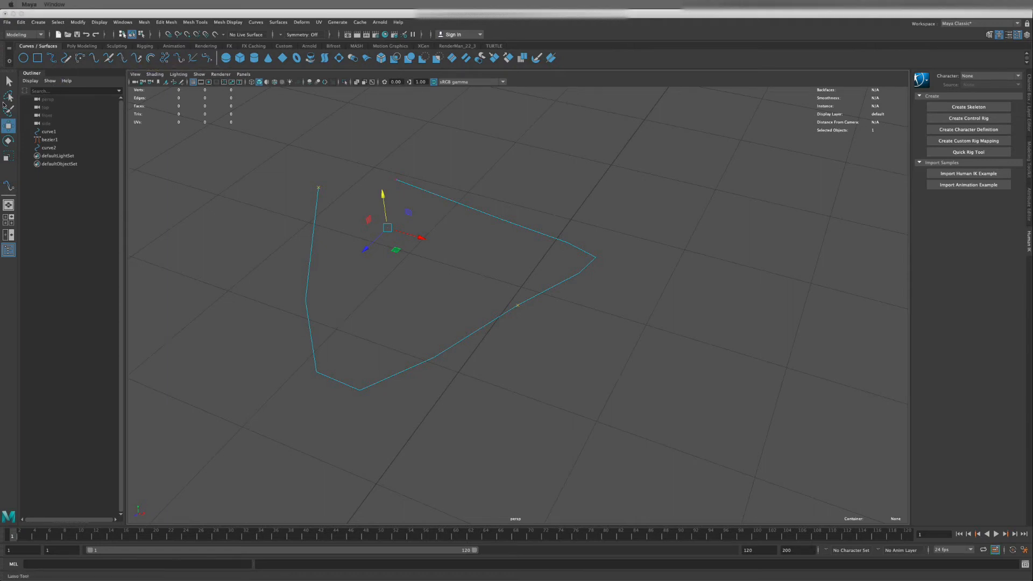
drag(0, 349, 279, 265)
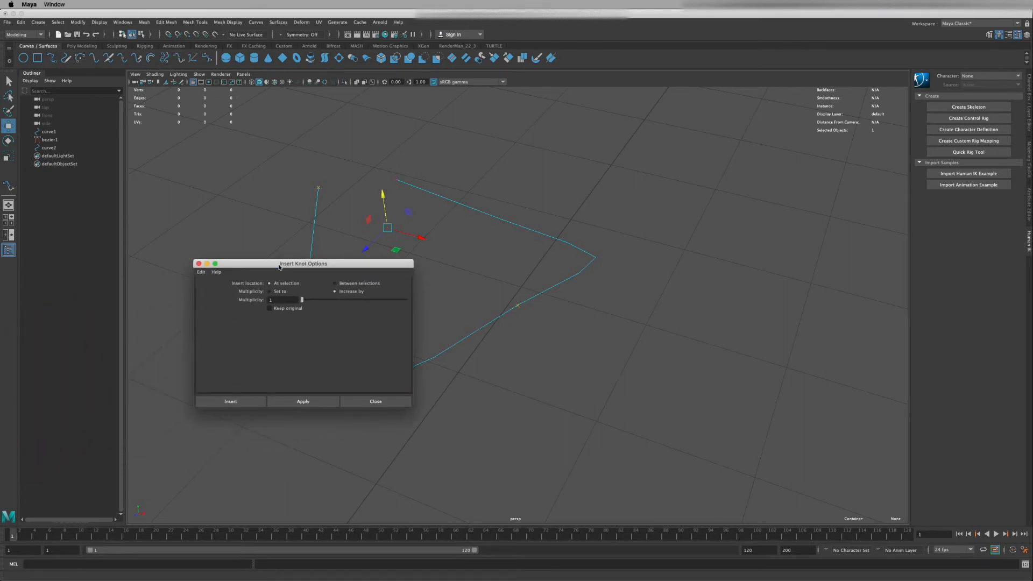
click(335, 283)
double_click(279, 300)
text(2)
click(237, 401)
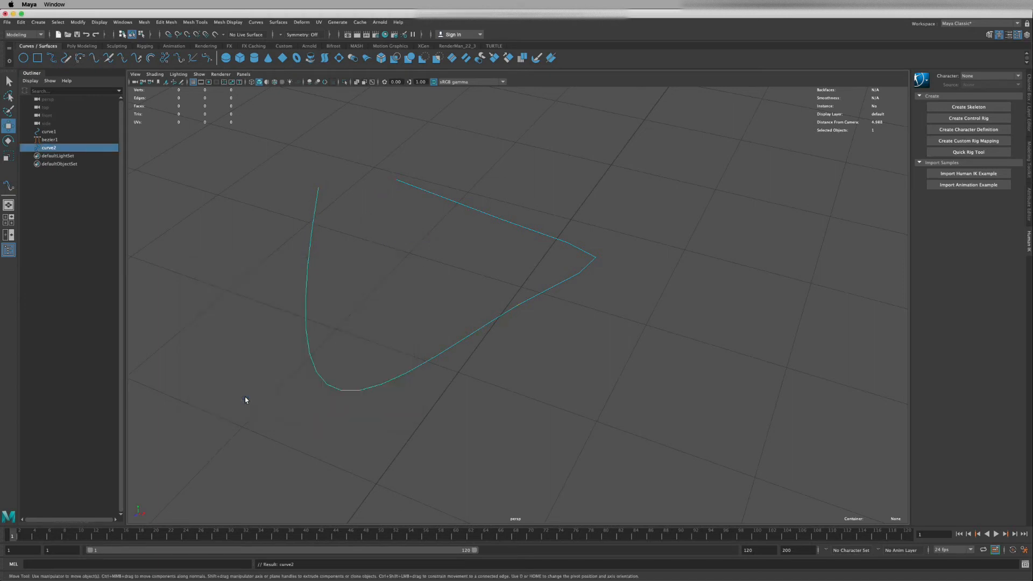
- Display the control vertices of curve2 and select the vertex beside its starting side, above the rounded bend
right_click(307, 293)
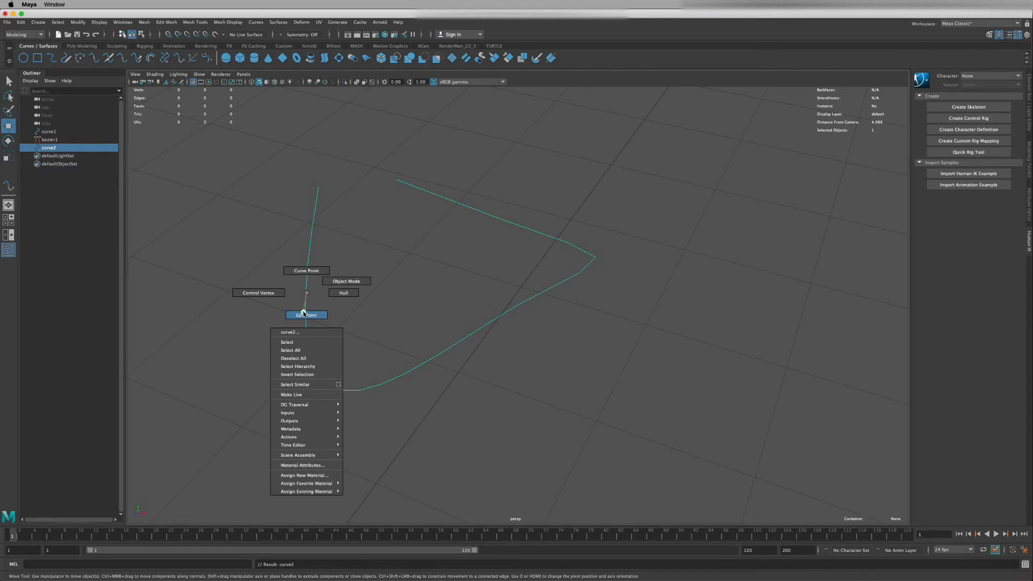
click(273, 293)
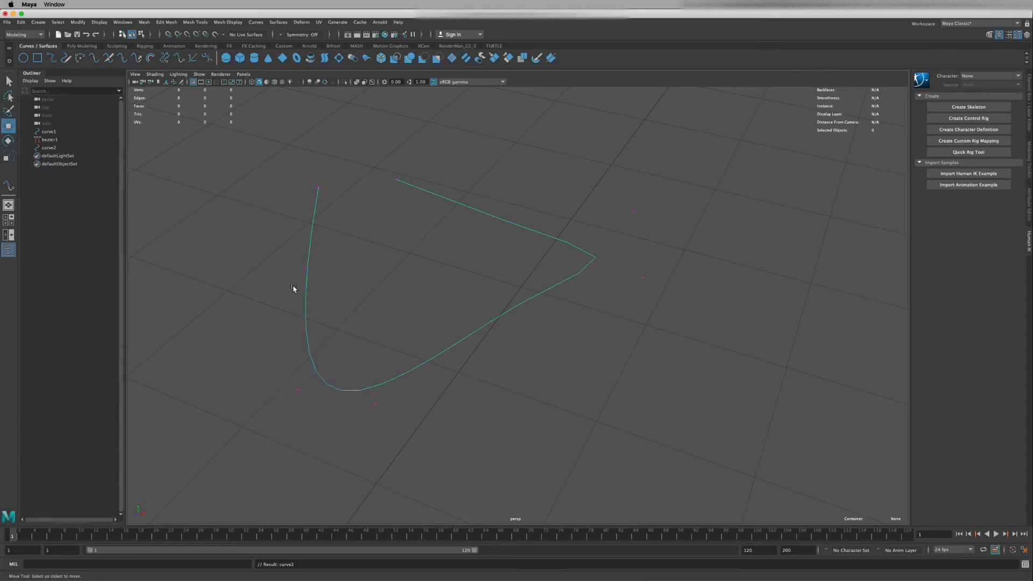
drag(288, 261, 318, 275)
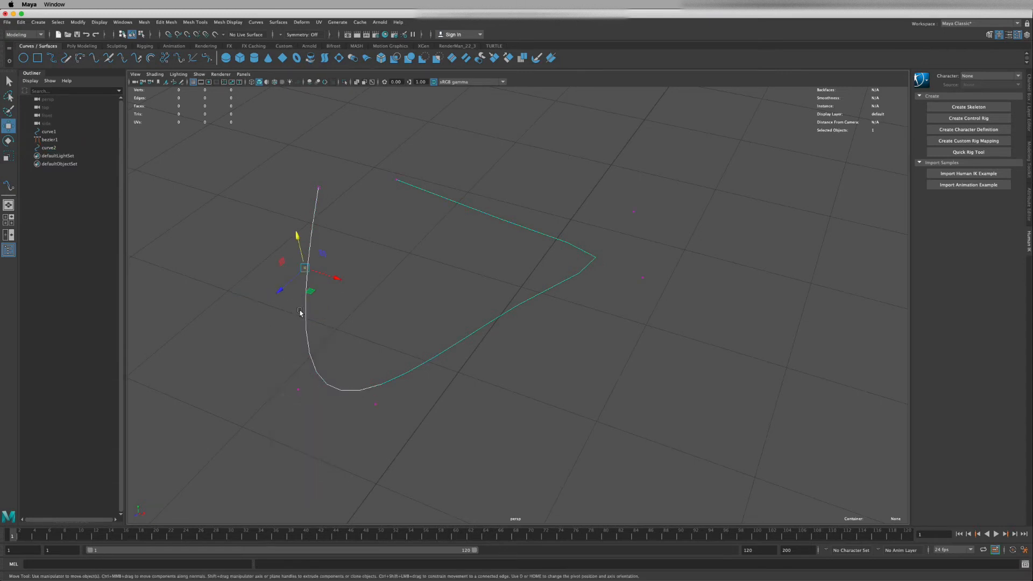
- Switch curve2 to edit point editing and delete the inserted edit point near its rounded bend
mouse_move(300, 312)
right_down()
mouse_move(298, 289)
mouse_move(302, 322)
mouse_move(291, 319)
right_up()
click(290, 316)
drag(396, 424, 396, 424)
drag(328, 361, 330, 362)
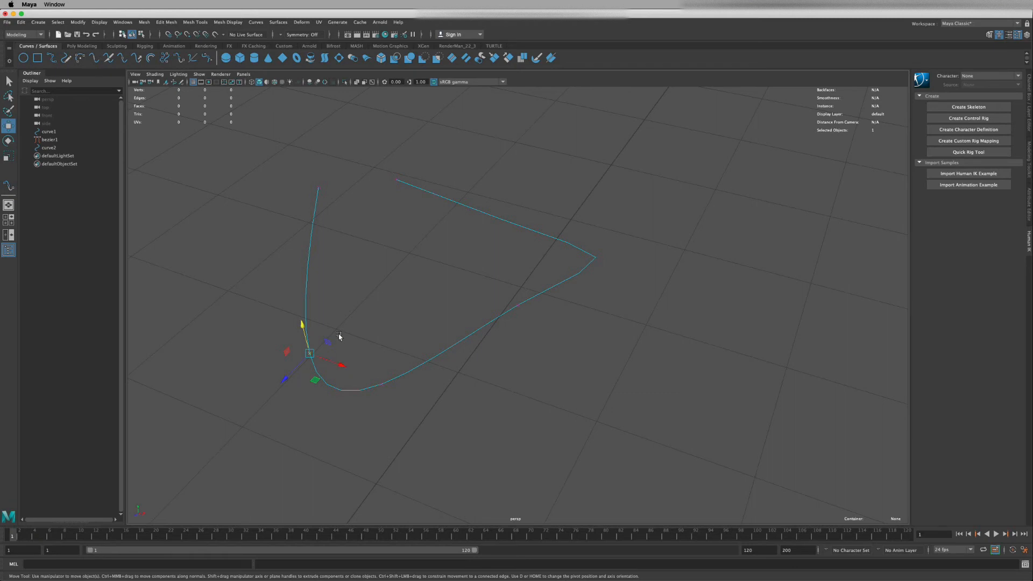
right_drag(307, 296, 310, 313)
key(BackSpace)
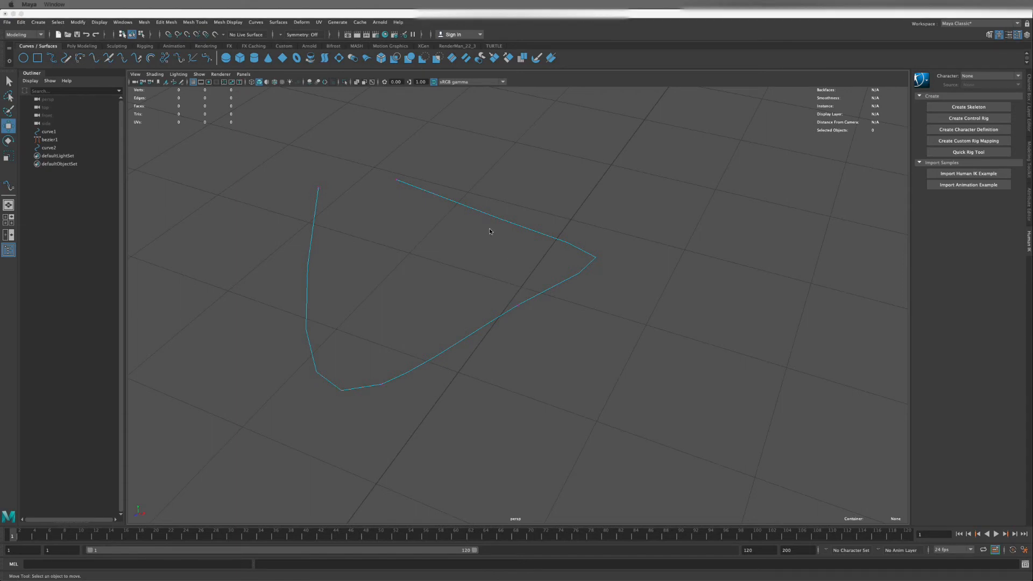
- Draw an open five-anchor curve beside curve2 with the Bezier Curve Tool, starting with a straight segment and continuing with curved ones
scroll(489, 229, down, 8)
alt+drag(498, 256, 269, 169)
click(38, 22)
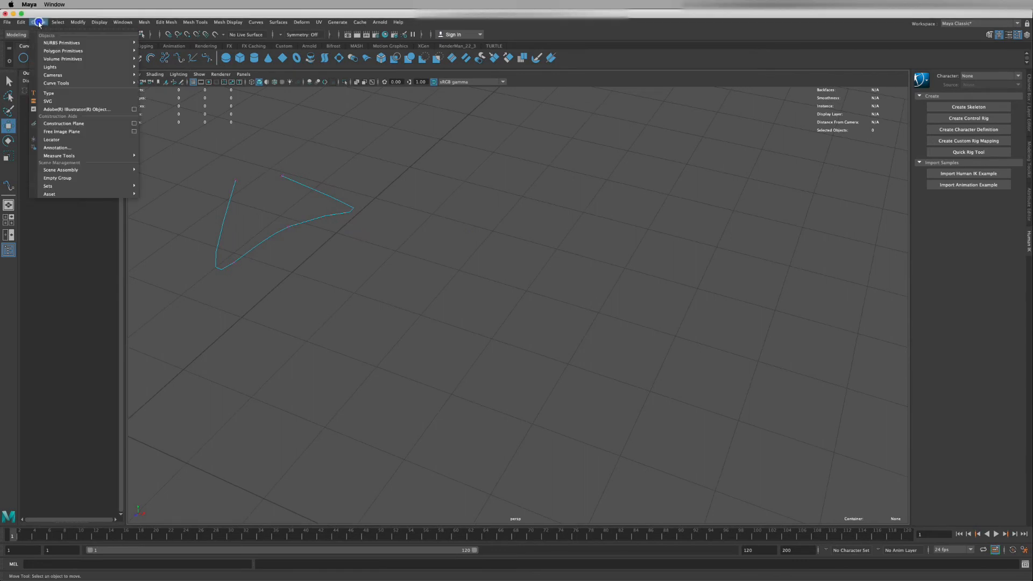
mouse_move(80, 83)
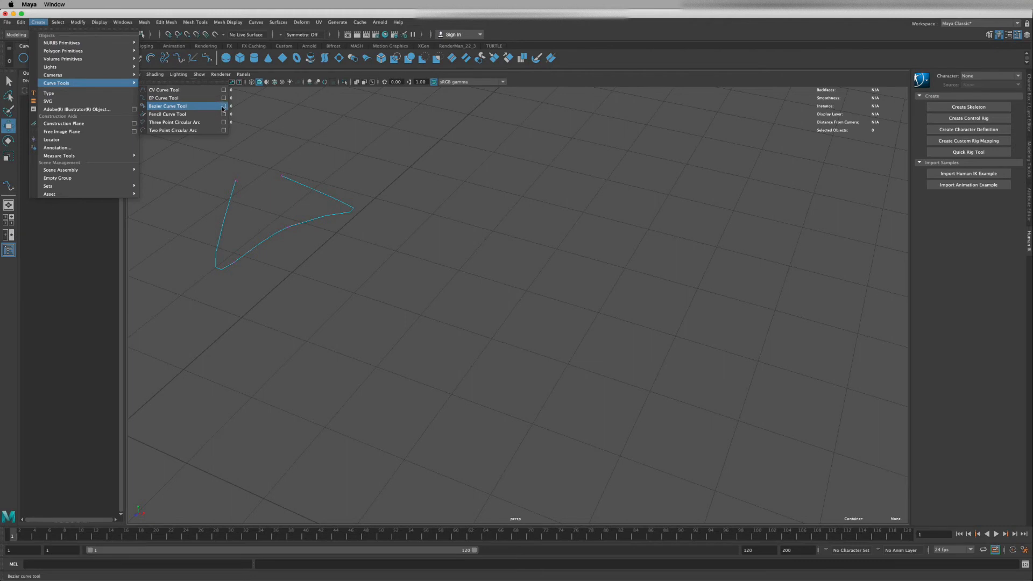
click(186, 107)
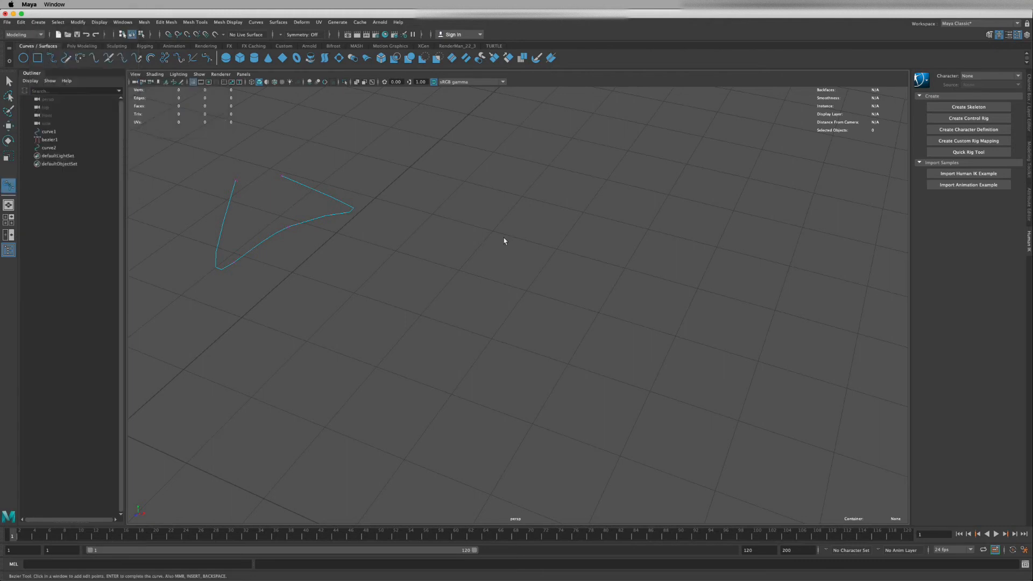
click(206, 58)
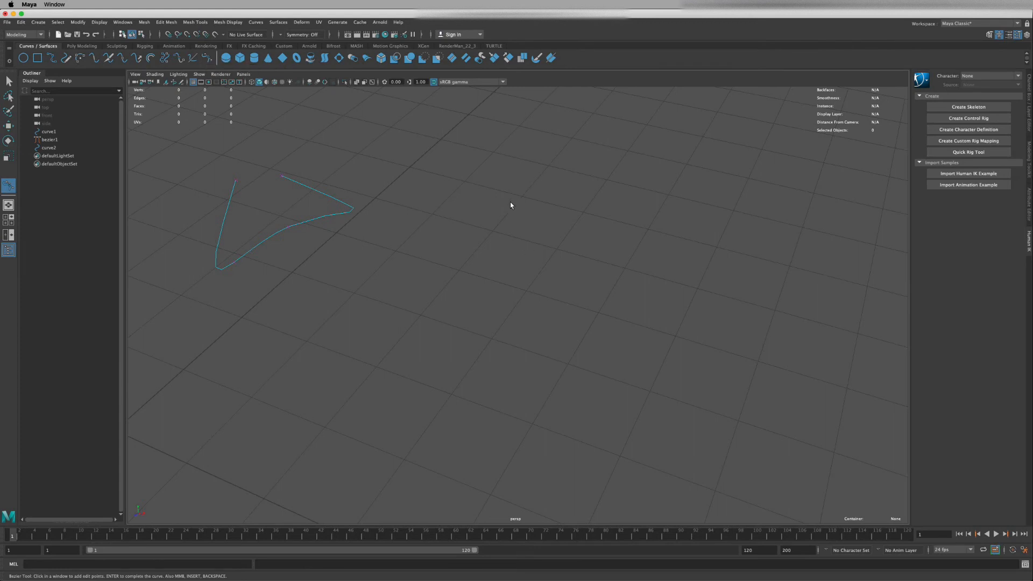
click(490, 195)
click(431, 319)
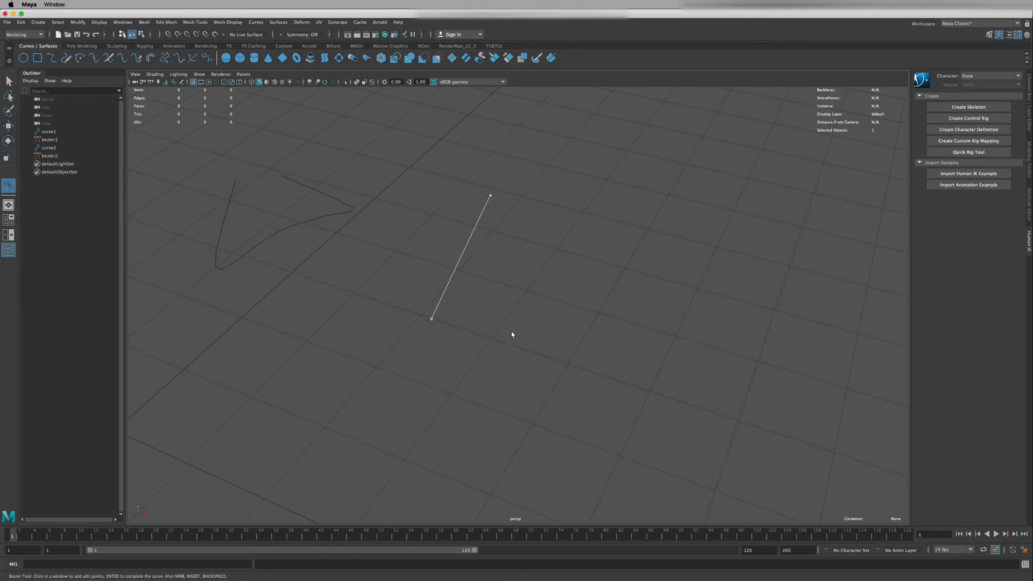
drag(511, 333, 542, 312)
click(528, 285)
drag(528, 228, 540, 203)
key(Return)
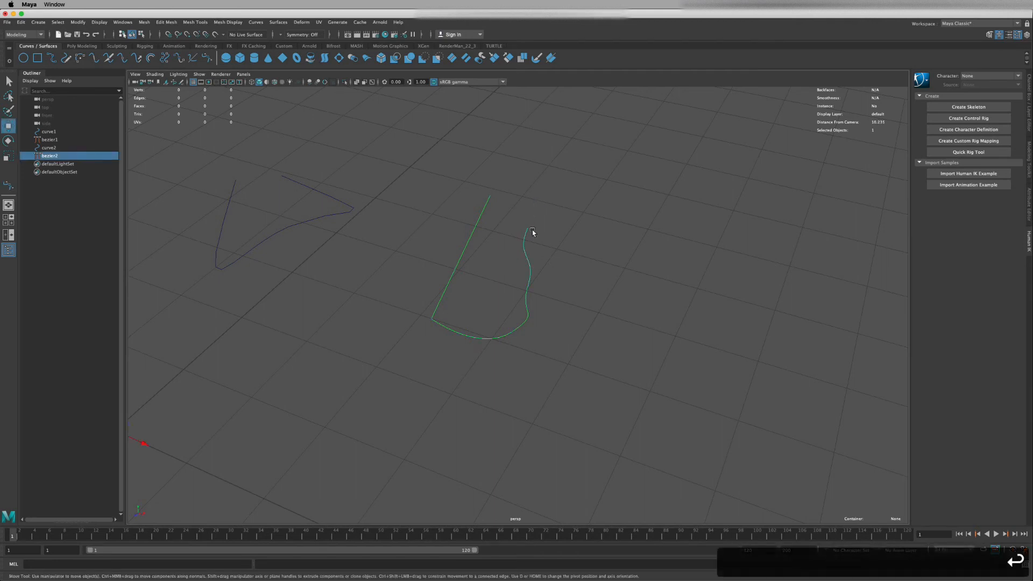
- Display the control vertices of bezier2 and move its last anchor outward, away from the straight side
right_drag(526, 235, 487, 233)
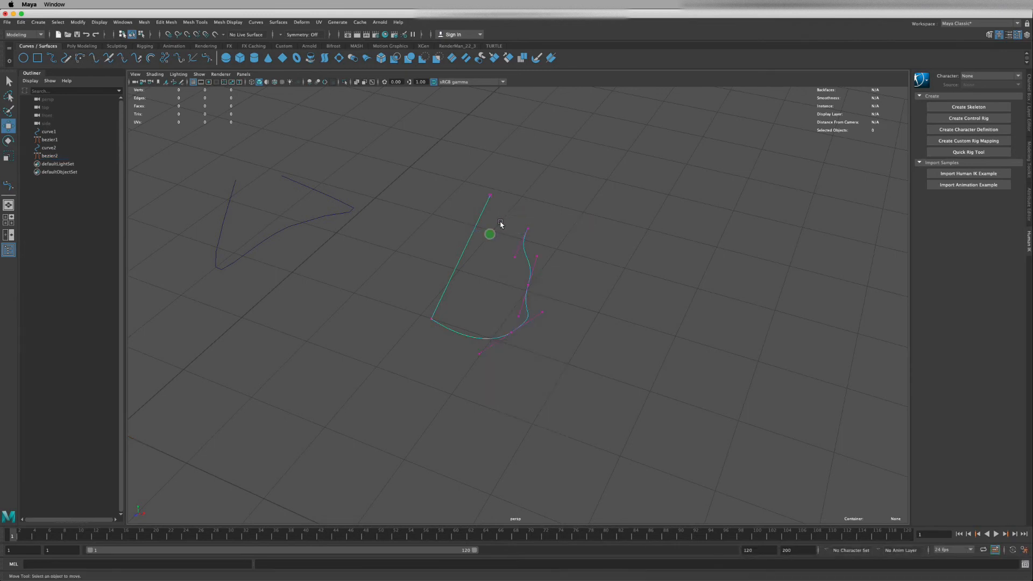
drag(506, 218, 578, 194)
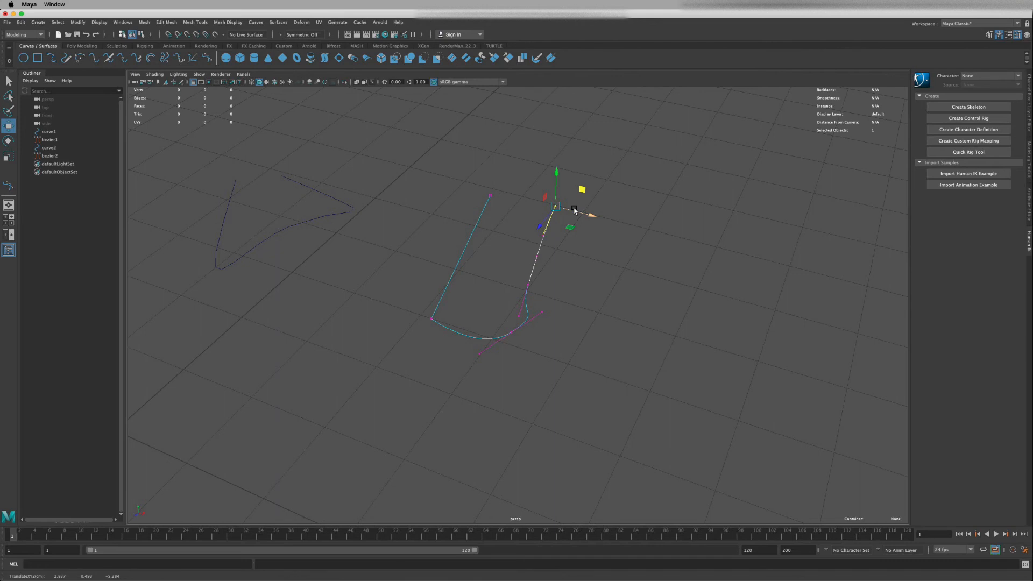
- Return bezier2 to object mode and raise the whole curve slightly along the vertical axis
right_drag(479, 223, 521, 207)
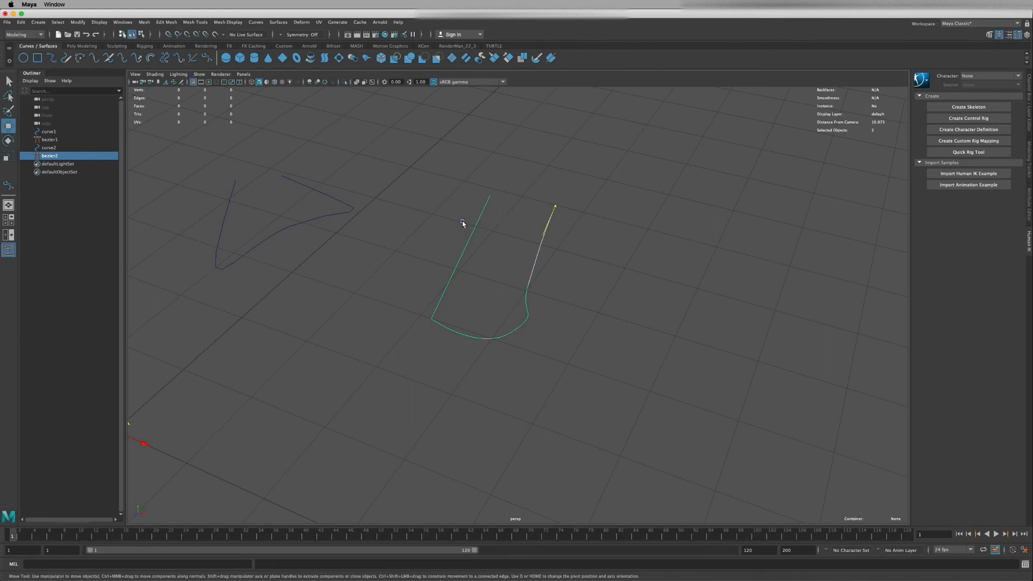
drag(462, 220, 514, 256)
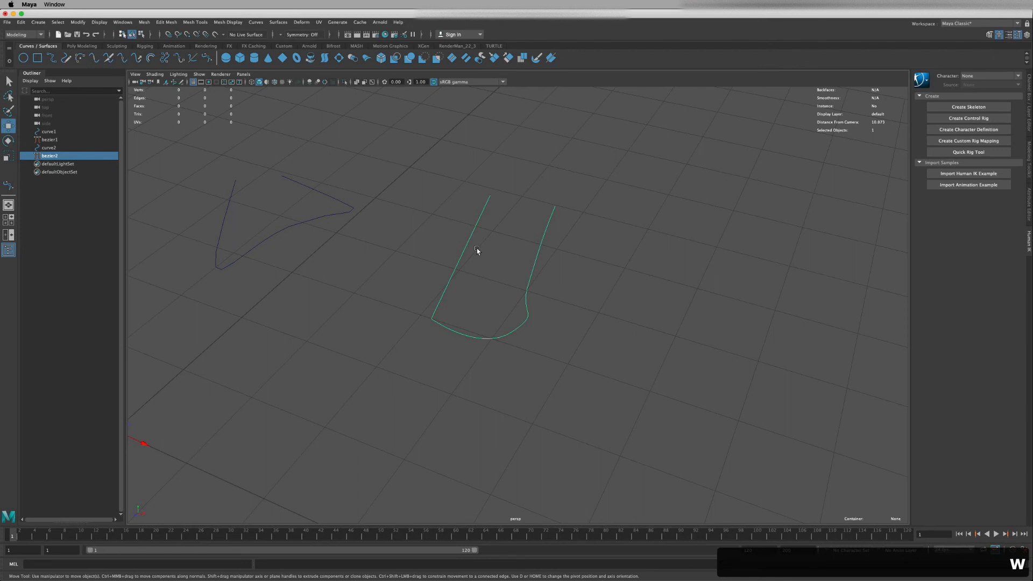
scroll(477, 248, down, 3)
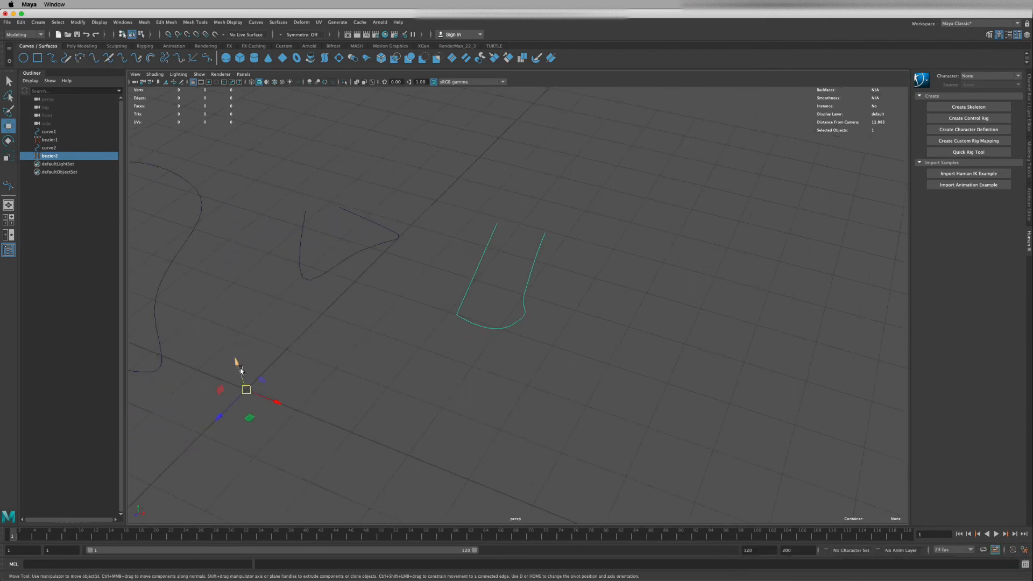
drag(237, 362, 298, 347)
click(335, 268)
drag(232, 365, 236, 332)
drag(441, 255, 499, 286)
- Show the control vertices of bezier2 and convert the sharp corner anchor below its straight segment to the Bezier tangent type
right_click(530, 266)
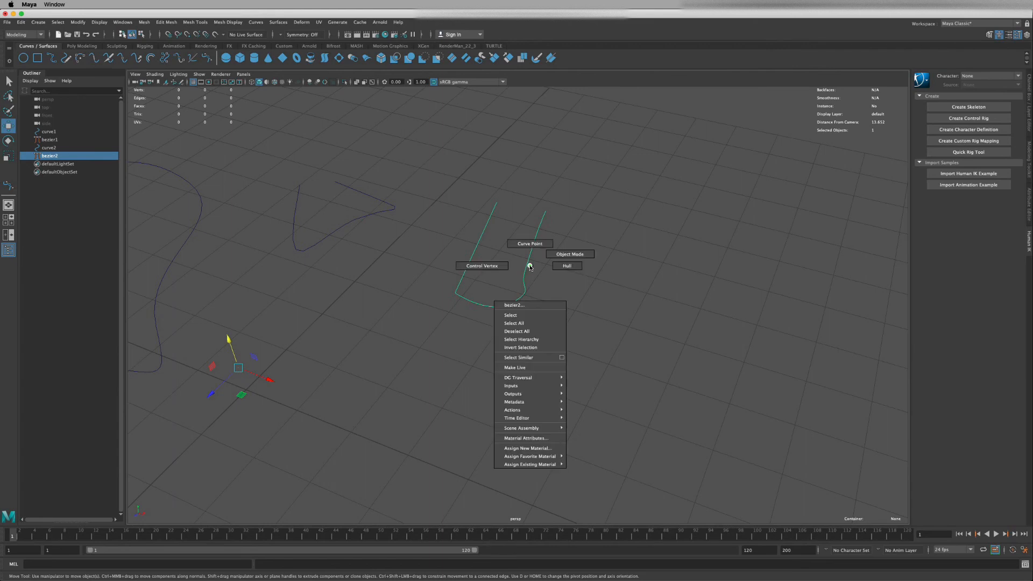
click(505, 267)
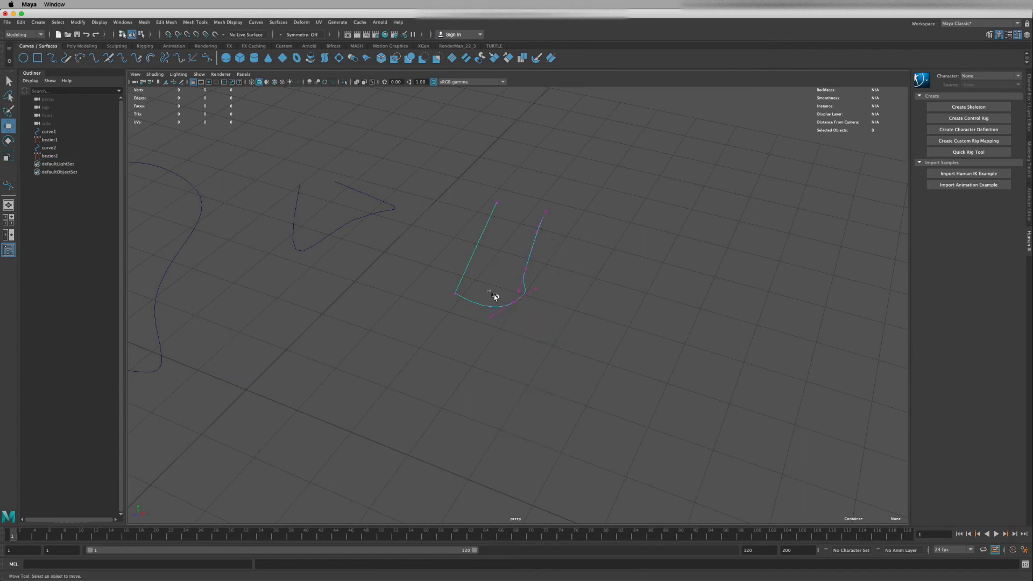
drag(495, 297, 517, 310)
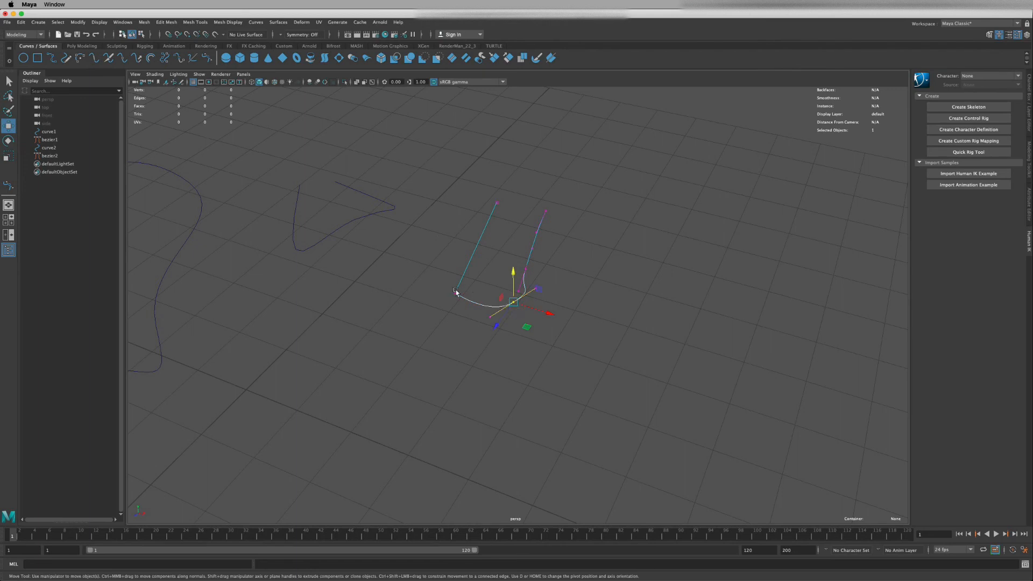
drag(442, 282, 474, 302)
shift+right_click(457, 295)
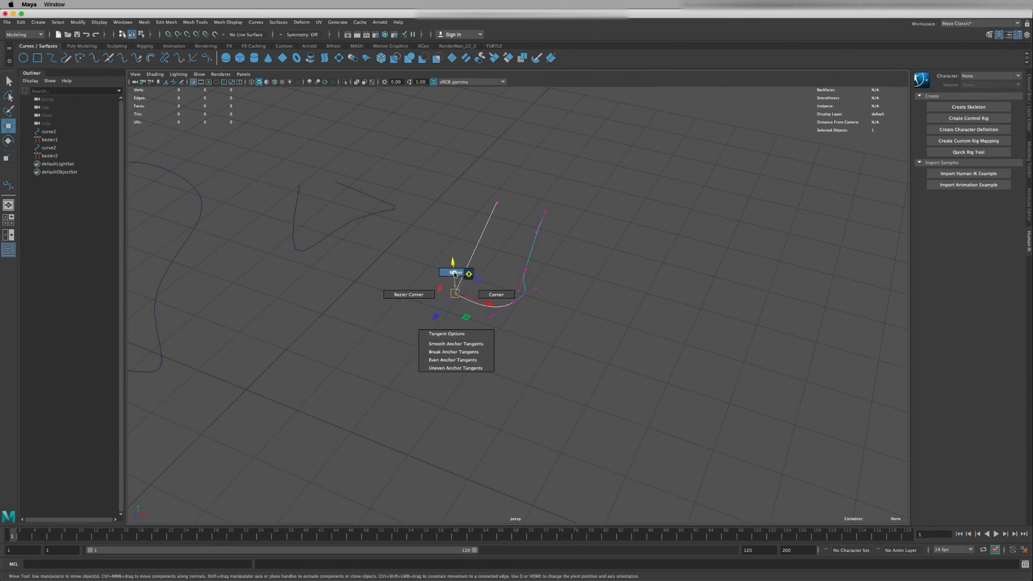
click(432, 295)
shift+right_click(456, 295)
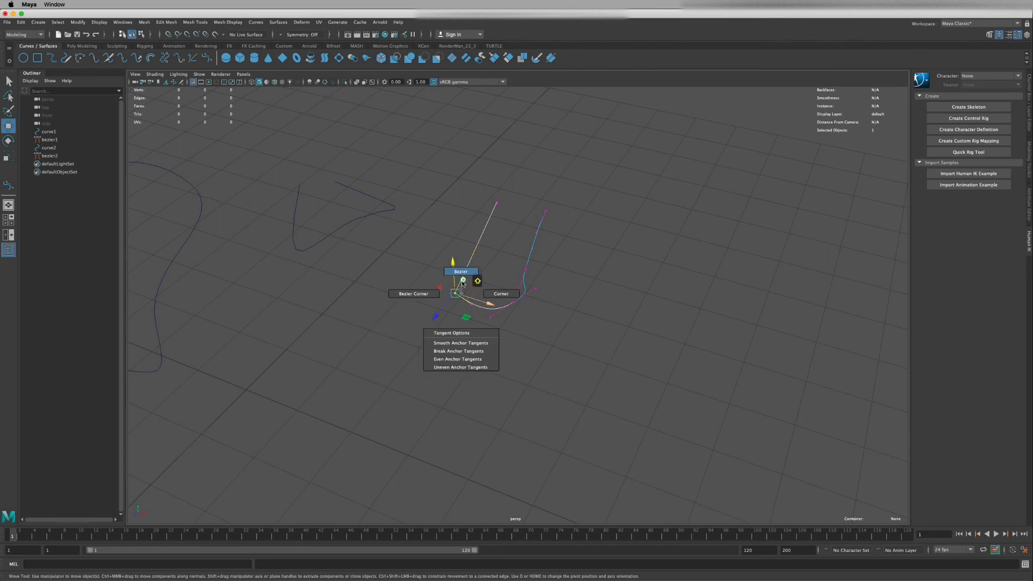
click(465, 274)
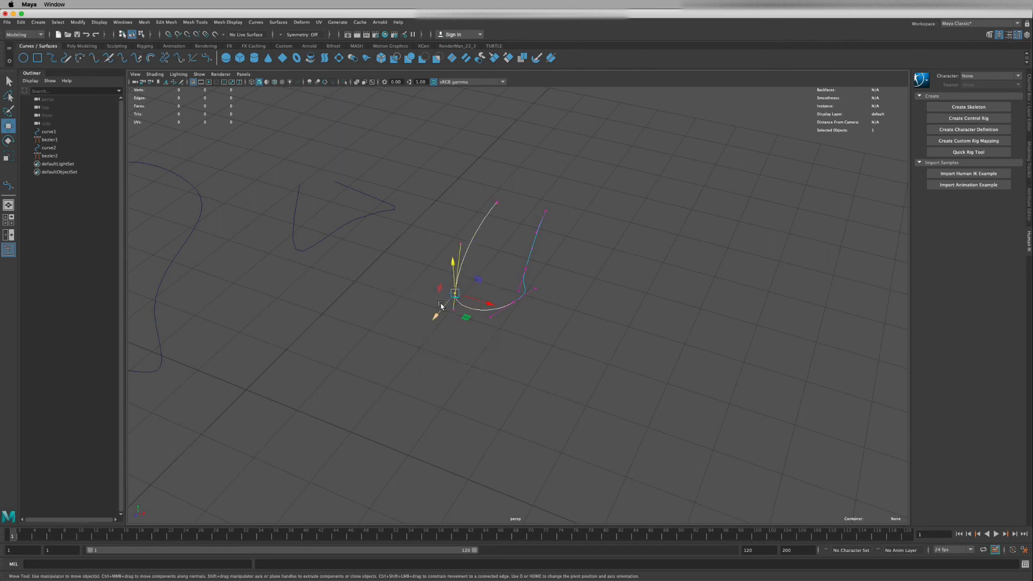
- Swing the former corner anchor's lower tangent handle to bow the adjoining segments, and reselect the anchor
drag(441, 309, 459, 325)
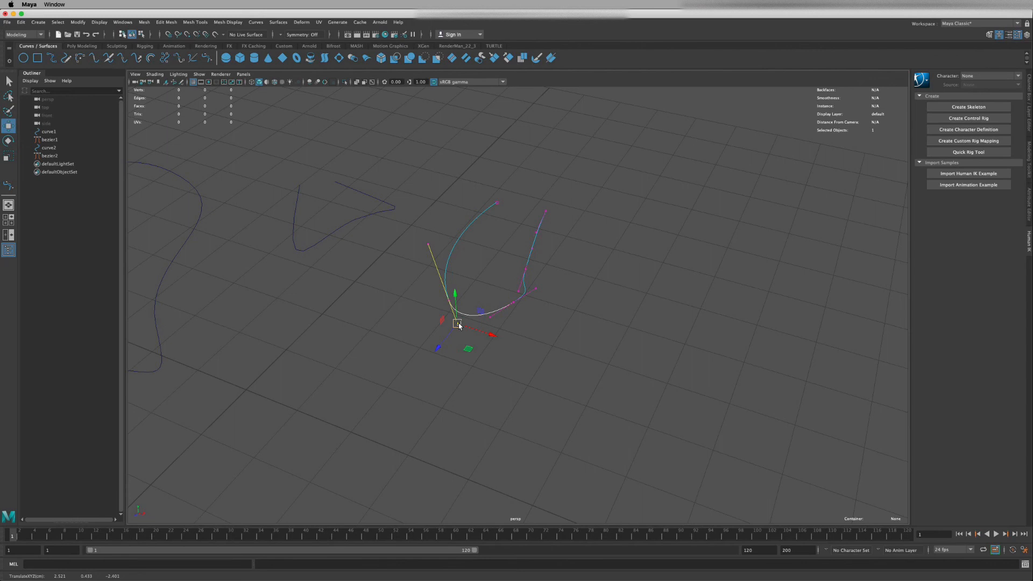
drag(459, 325, 451, 303)
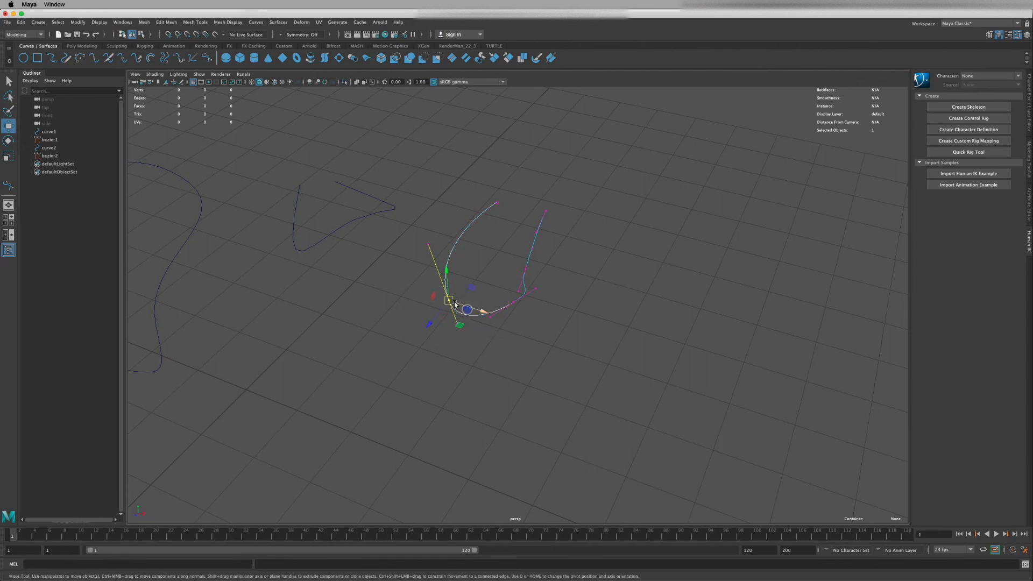
- Convert the selected bezier2 anchor to the Corner tangent type
right_click(450, 303)
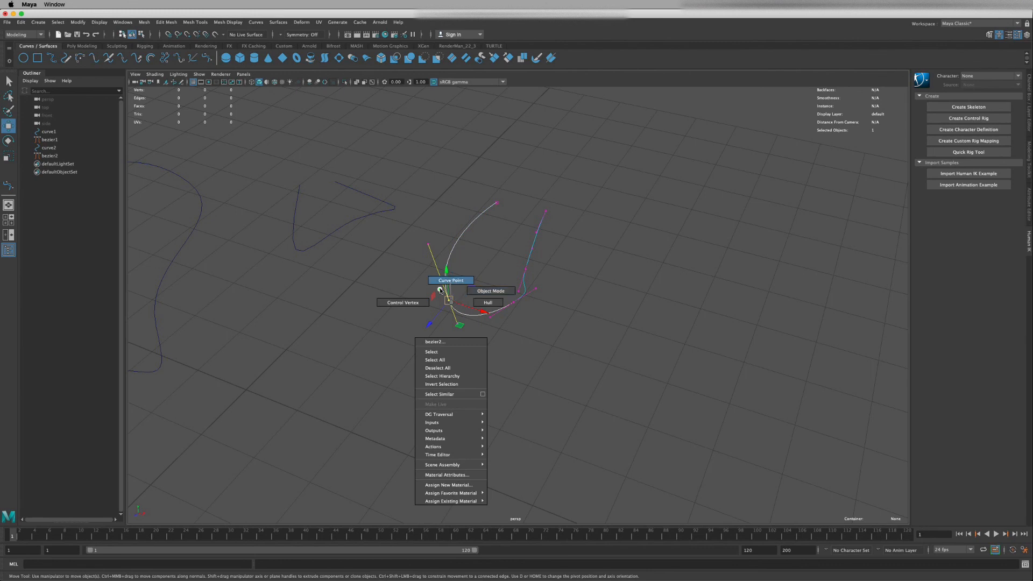
right_drag(422, 303, 445, 278)
shift+right_click(451, 299)
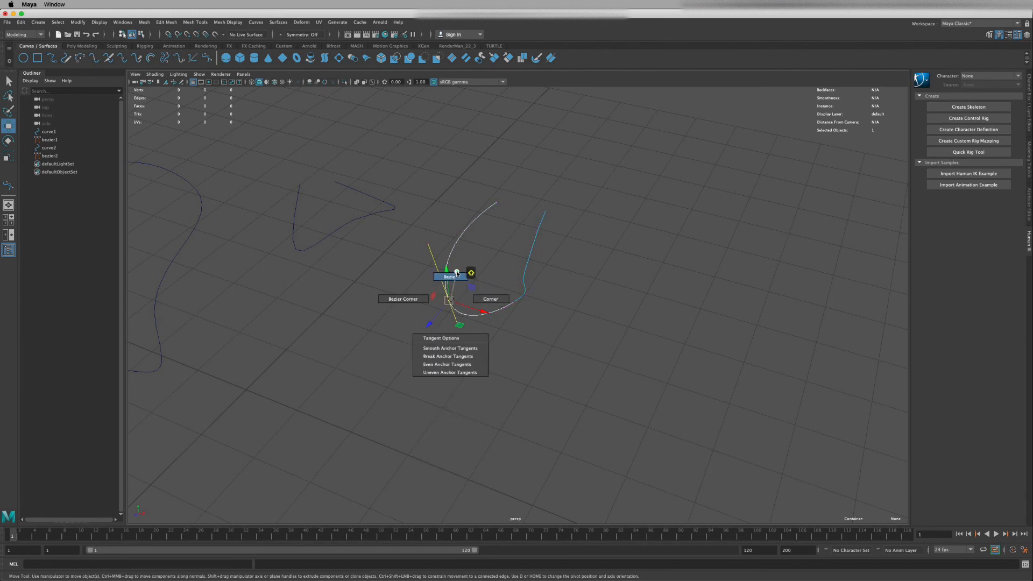
click(490, 299)
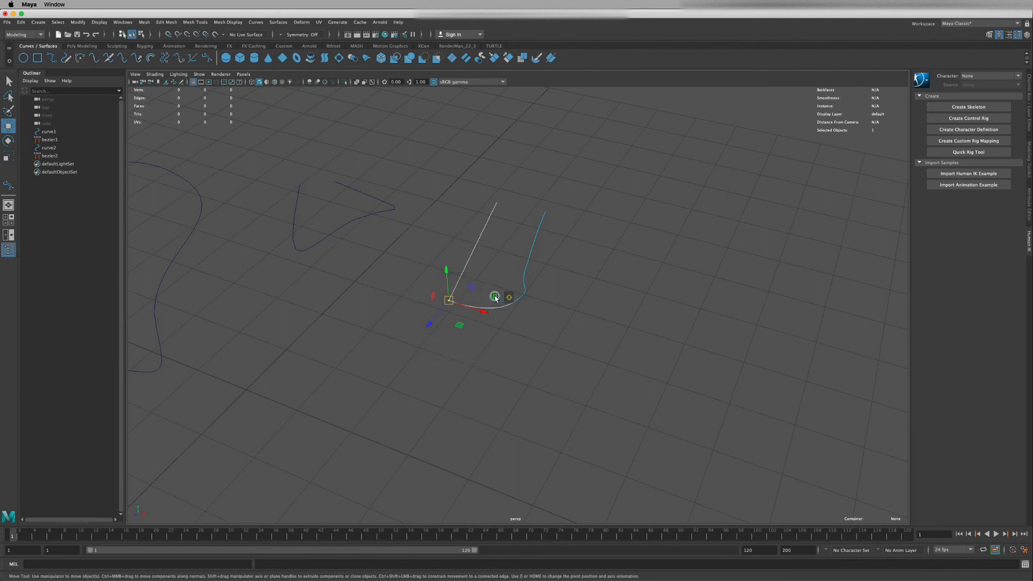
- Convert the same anchor to Bezier Corner and pull the handle of its curved segment downward independently
shift+right_drag(454, 299, 428, 297)
click(473, 317)
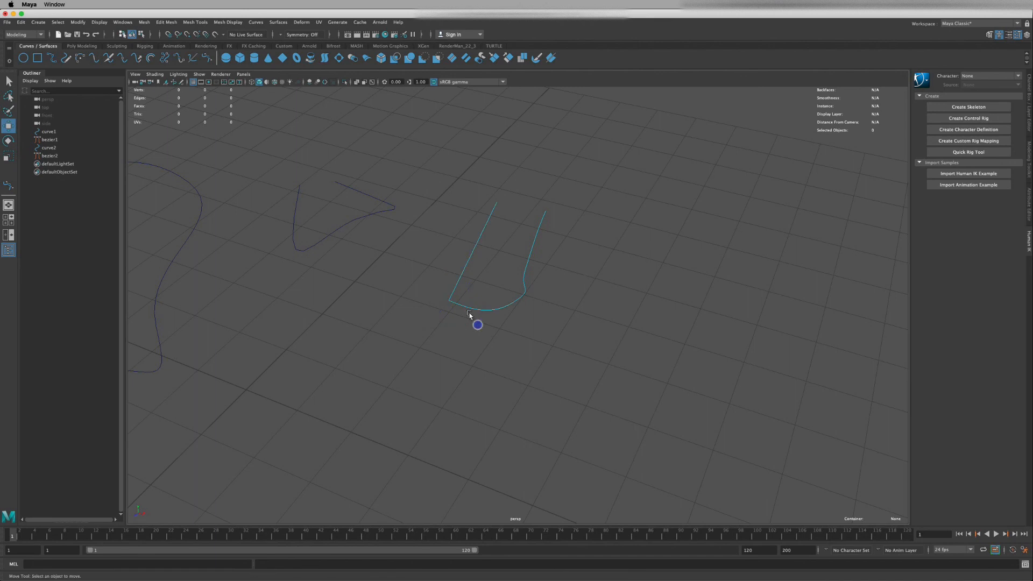
drag(436, 292, 449, 302)
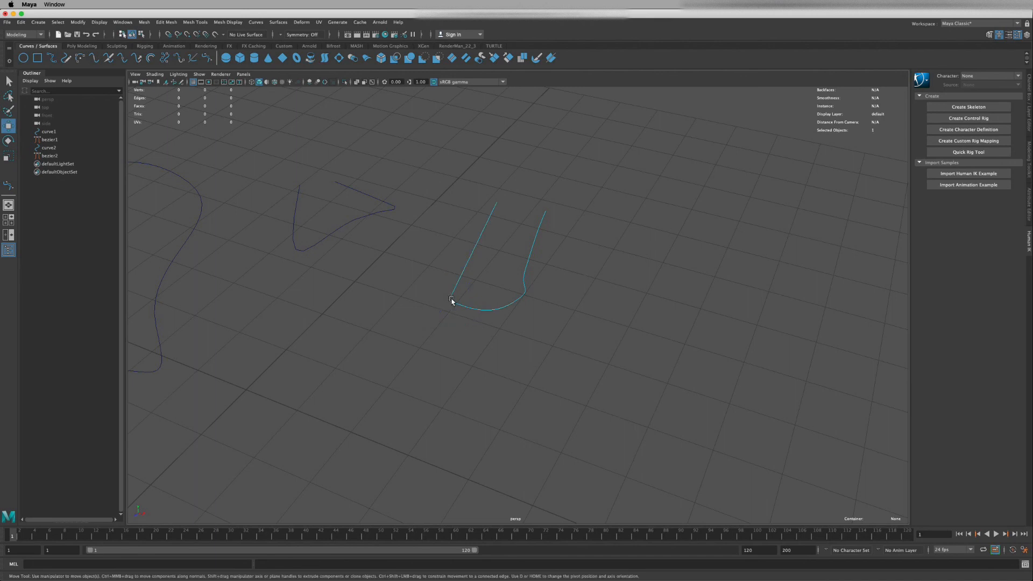
shift+right_drag(451, 300, 423, 299)
drag(443, 290, 447, 334)
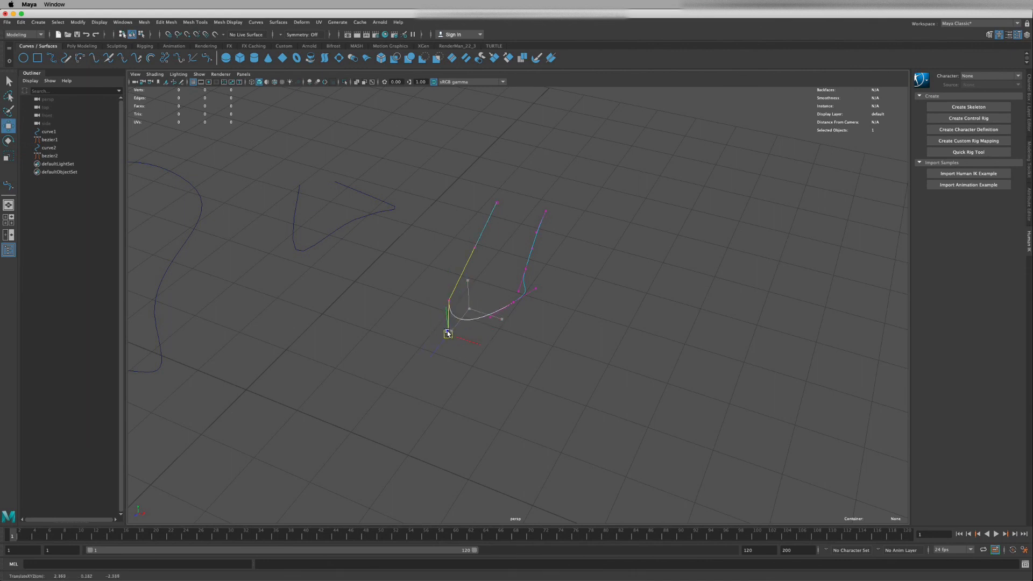
- Reselect the Bezier Corner anchor and set it back to the smooth Bezier tangent type
drag(433, 288, 459, 309)
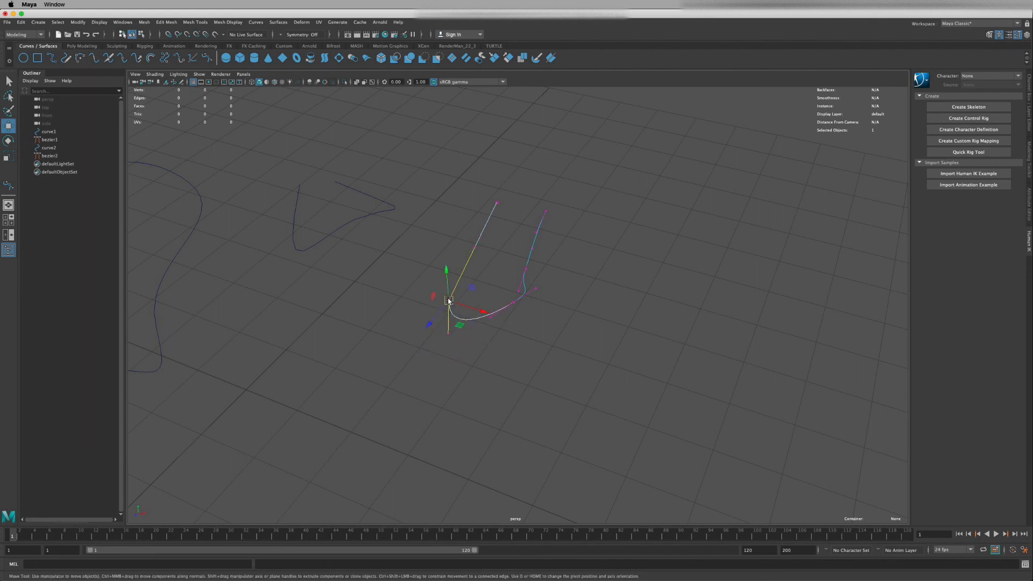
shift+right_drag(449, 299, 445, 276)
- Insert two anchors on bezier2 with the Bezier Curve Tool, one on its long side and one on its rounded base
click(208, 58)
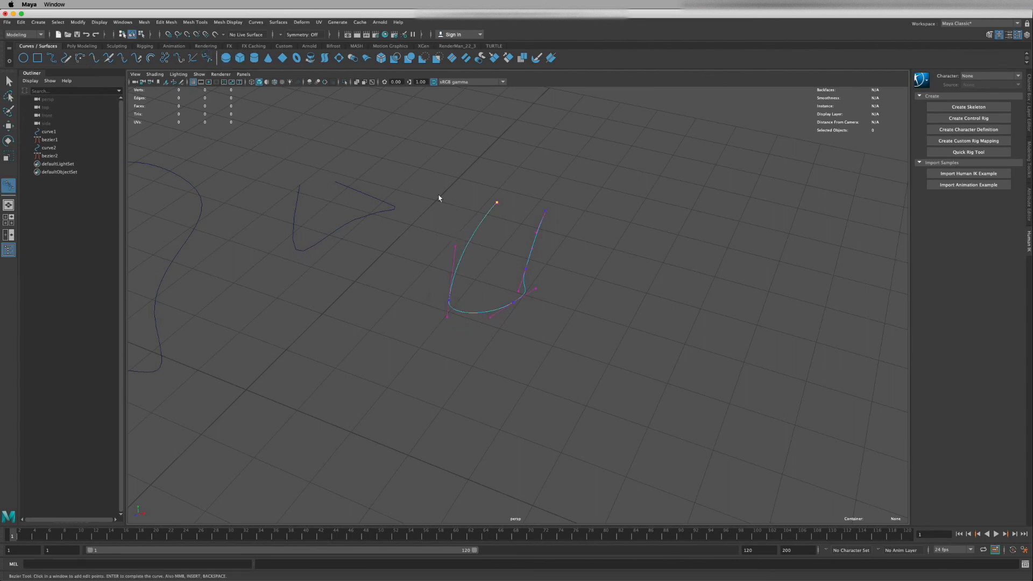
click(472, 238)
click(472, 312)
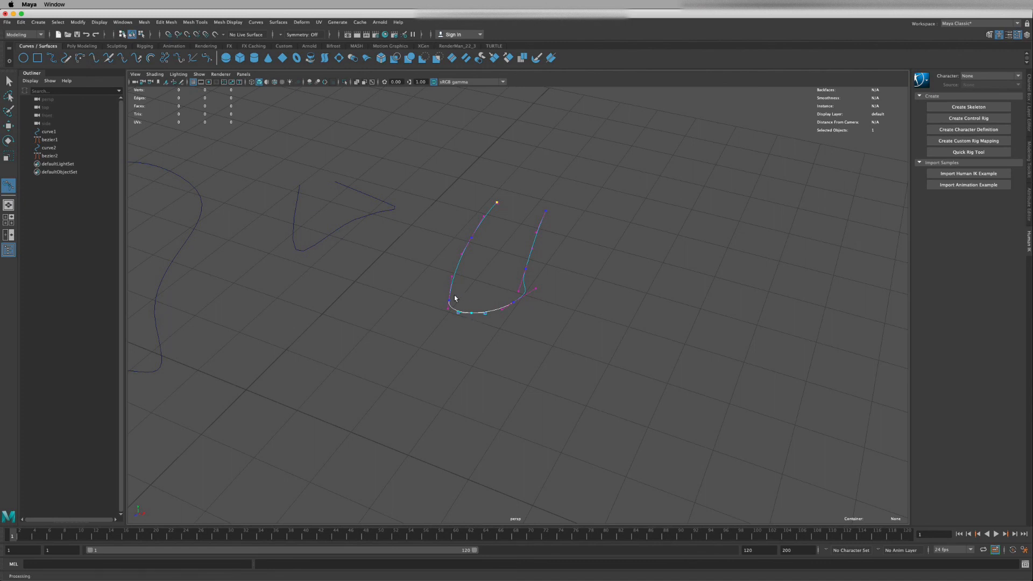
- Leave the Bezier tool, show bezier2's control vertices and delete the two anchors inserted on its long side and base
right_click(460, 267)
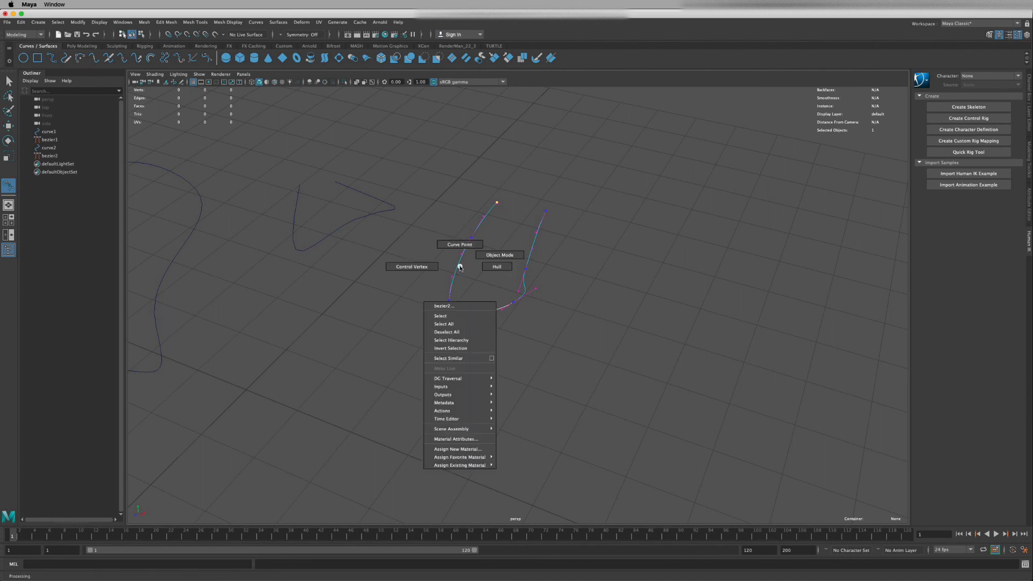
right_drag(460, 267, 416, 269)
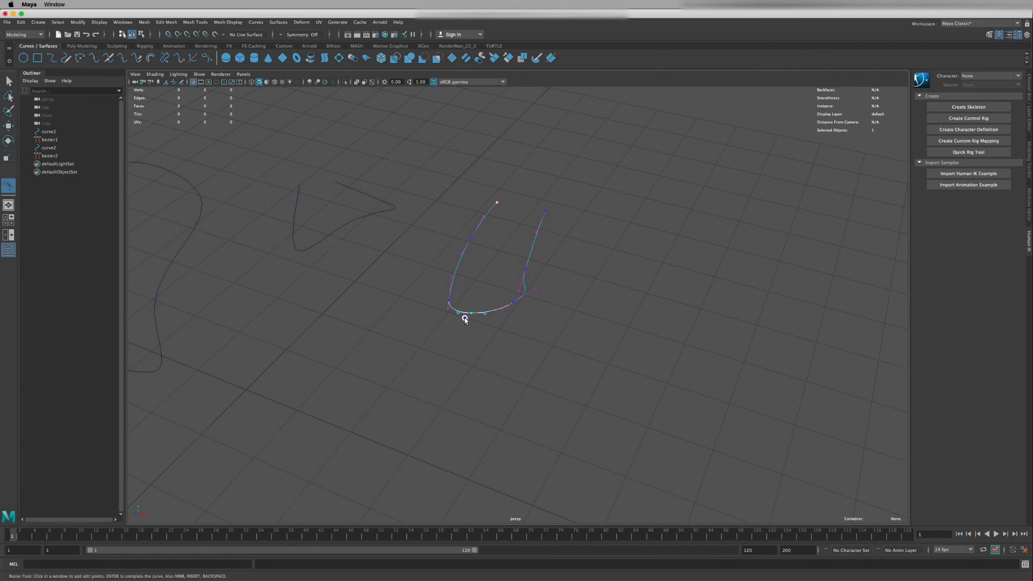
click(471, 239)
key(q)
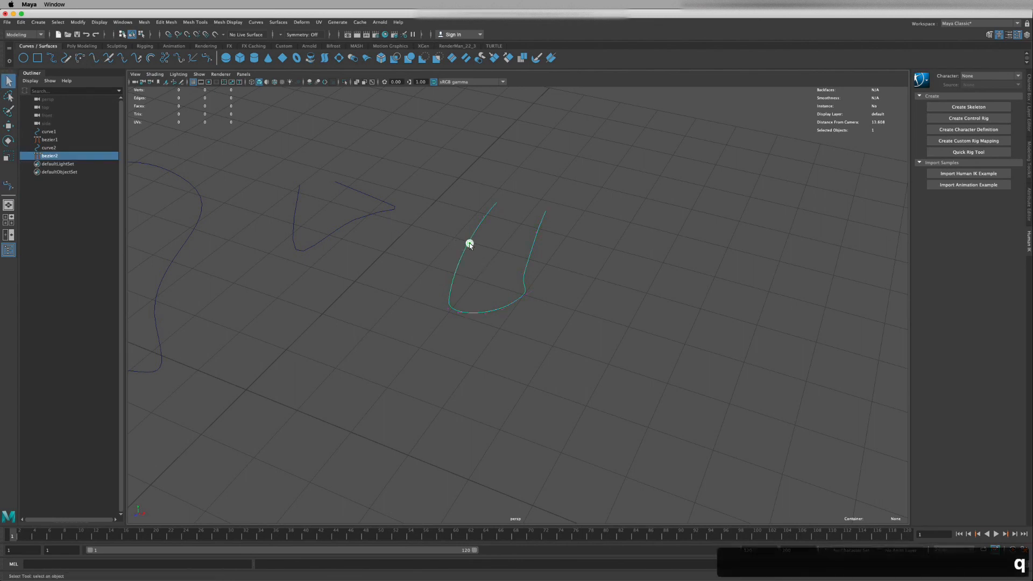
right_drag(470, 244, 429, 243)
drag(452, 229, 481, 250)
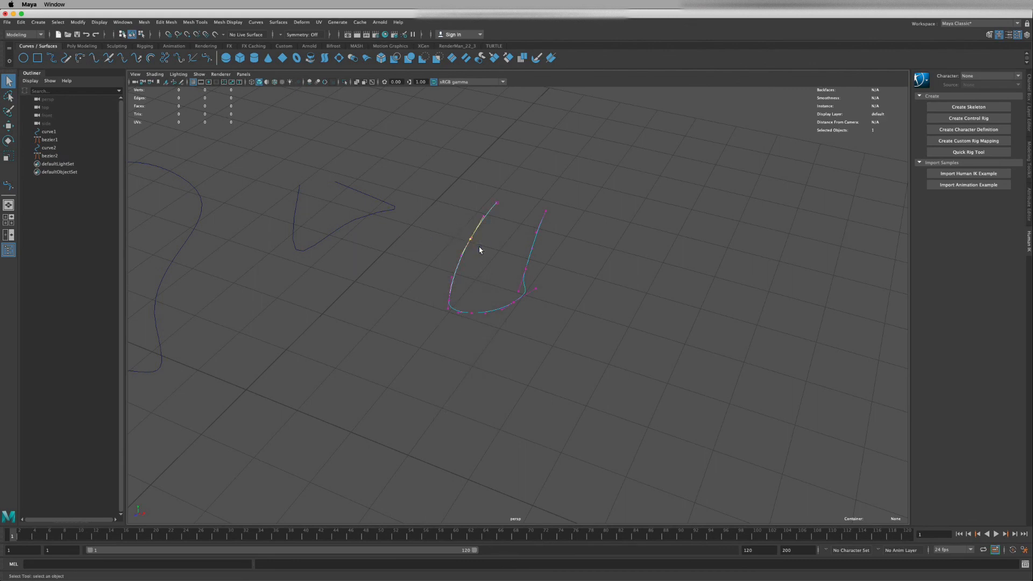
key(BackSpace)
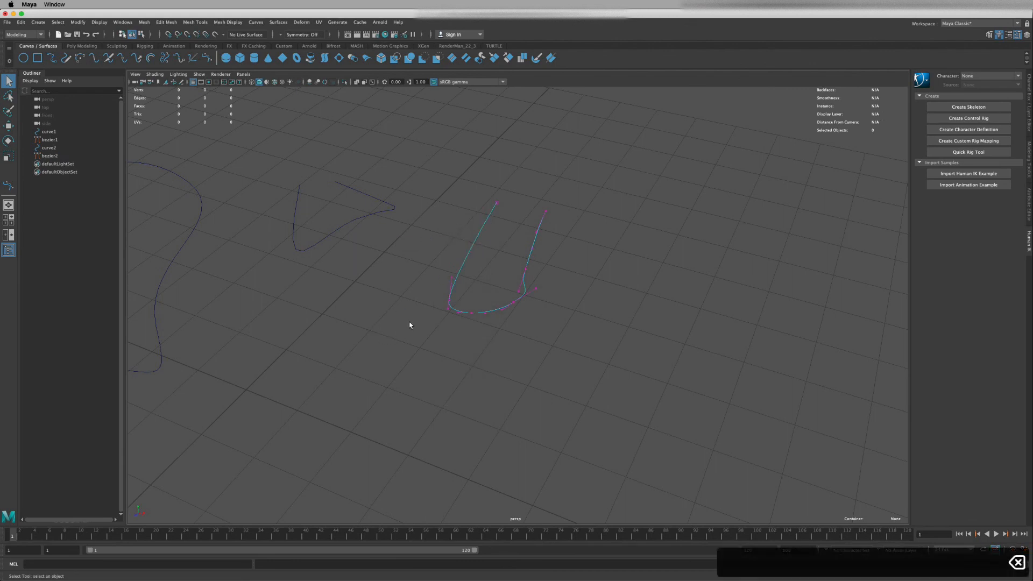
drag(478, 305, 466, 317)
key(BackSpace)
- Select the end anchor on the shorter side of bezier2
drag(477, 185, 571, 244)
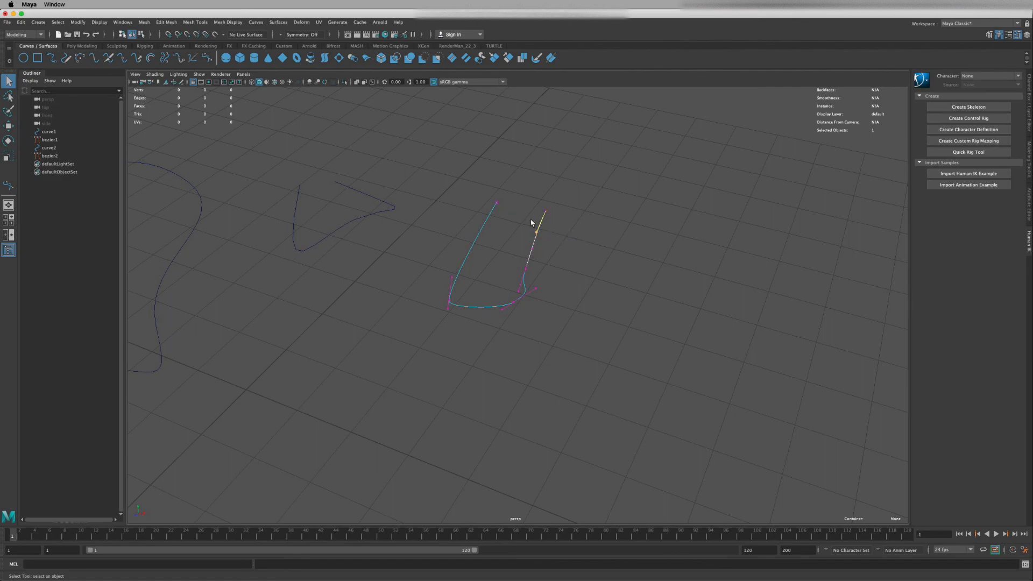